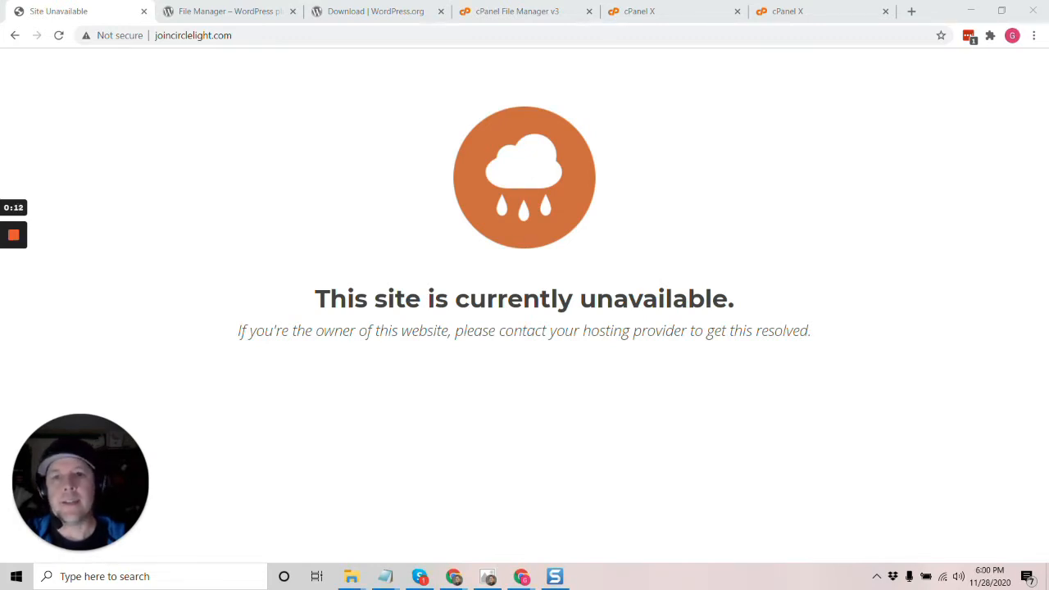
# Check the reviews of the File Manager plugin on WordPress.org and view the WordPress 5.5.3 download page.
pyautogui.click(211, 8)
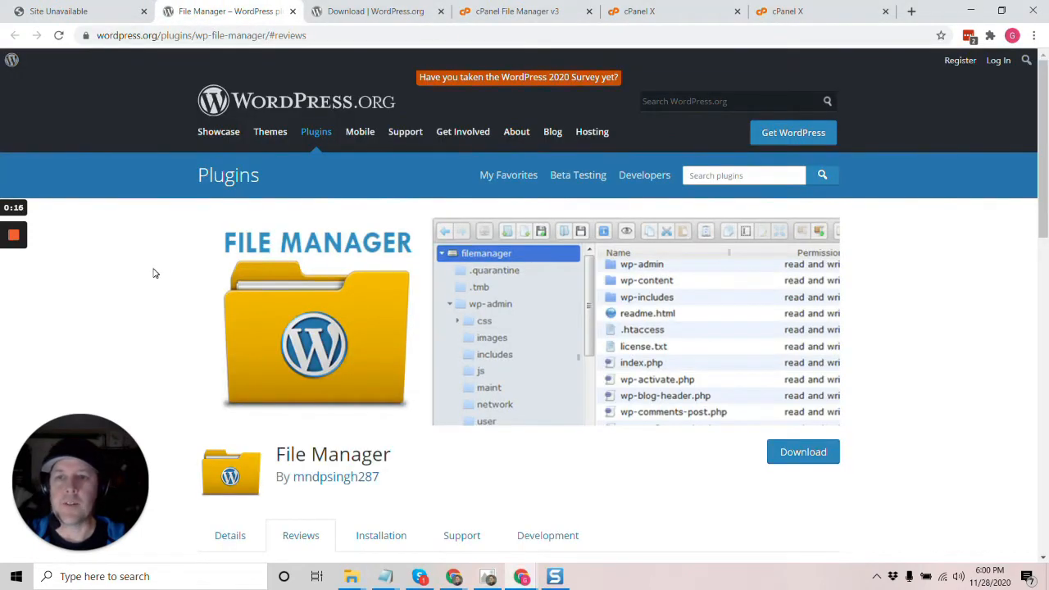
pyautogui.scroll(-3, 149, 273)
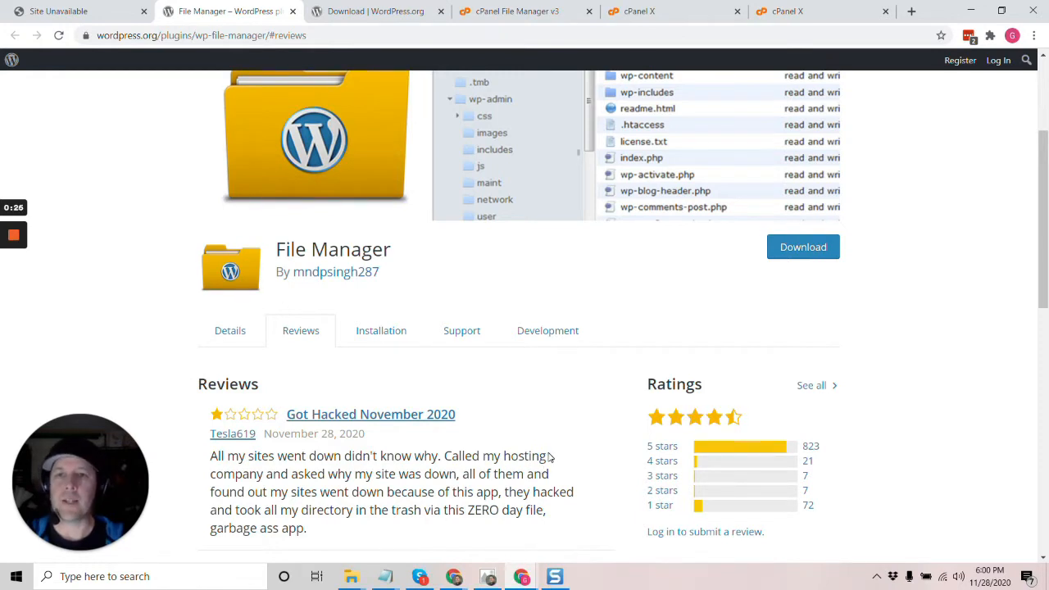
pyautogui.scroll(3, 550, 458)
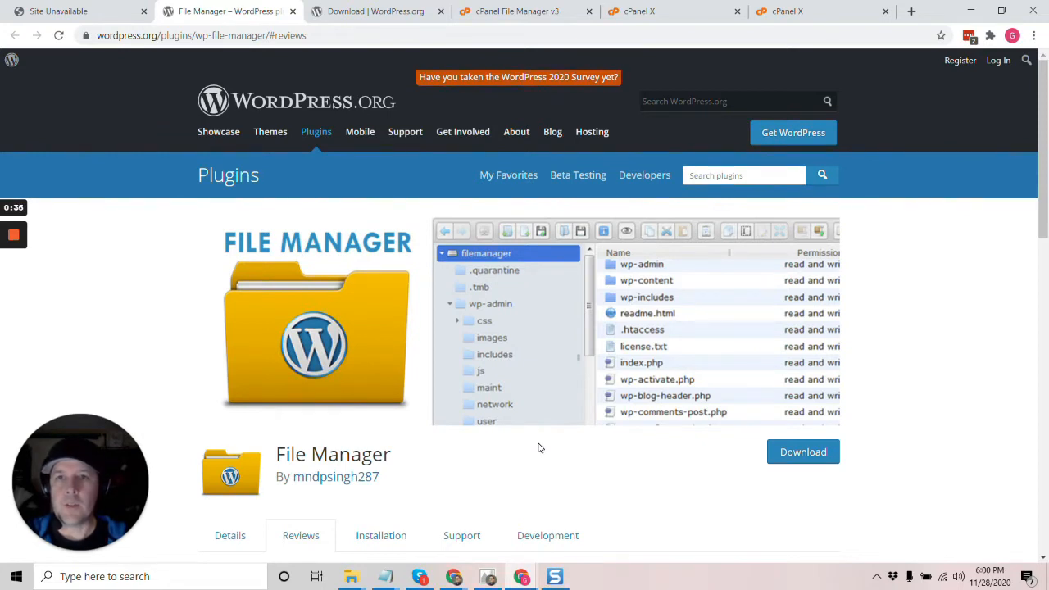
pyautogui.click(359, 14)
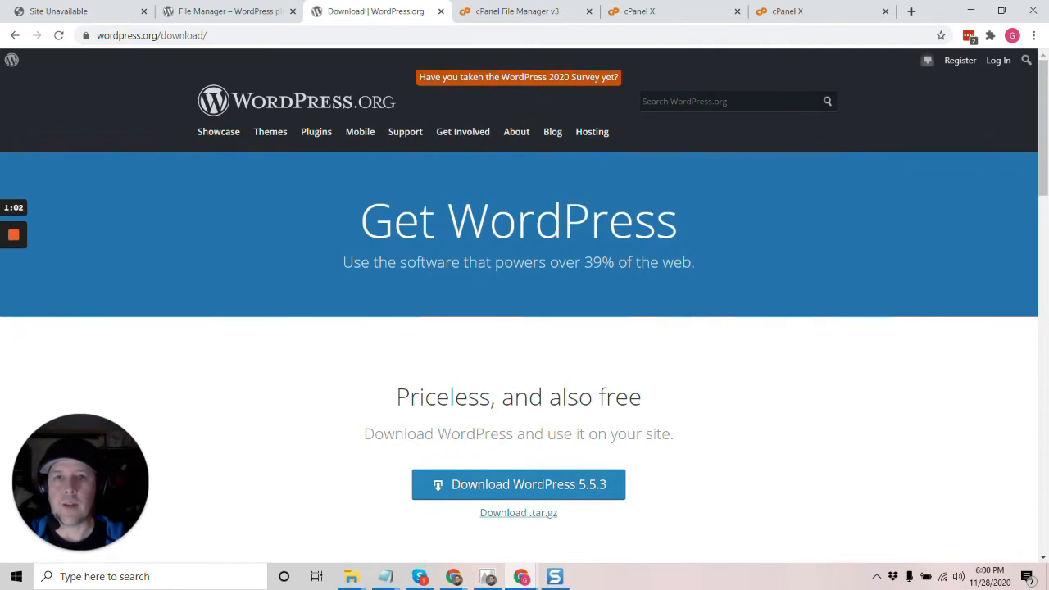
# Examine the joincirclelight.com root directory in cPanel File Manager, checking wp-admin, wp-includes and 62fkwh4r.php.
pyautogui.click(512, 12)
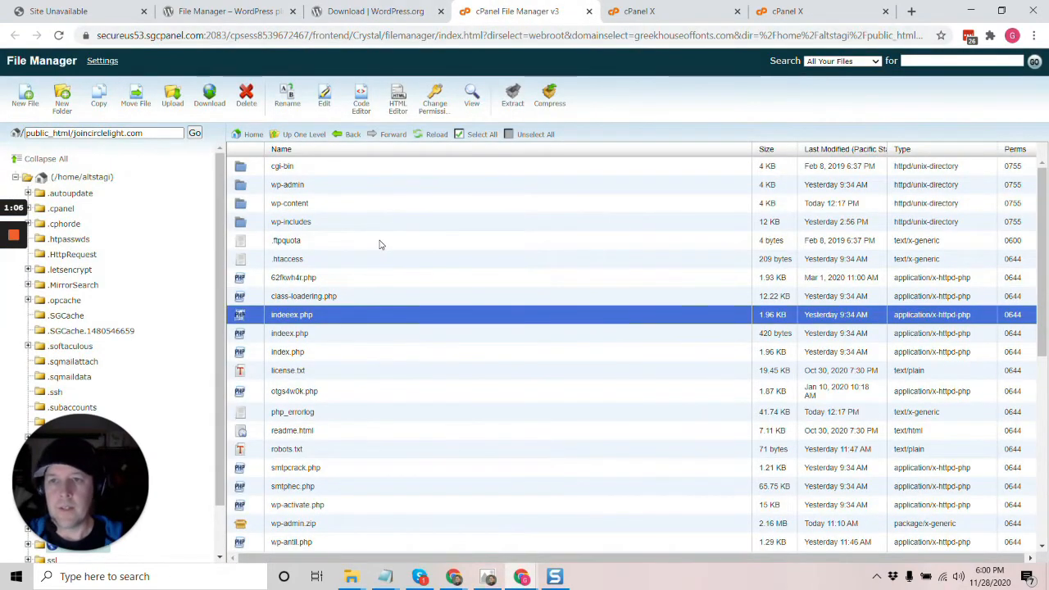
pyautogui.scroll(-1, 345, 237)
pyautogui.scroll(1, 345, 238)
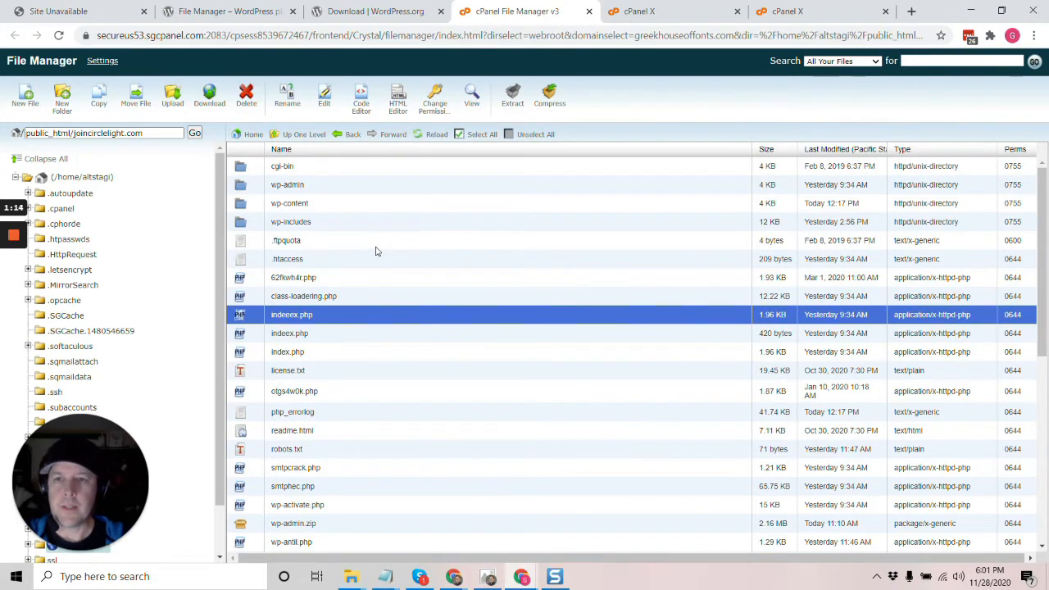
pyautogui.click(293, 185)
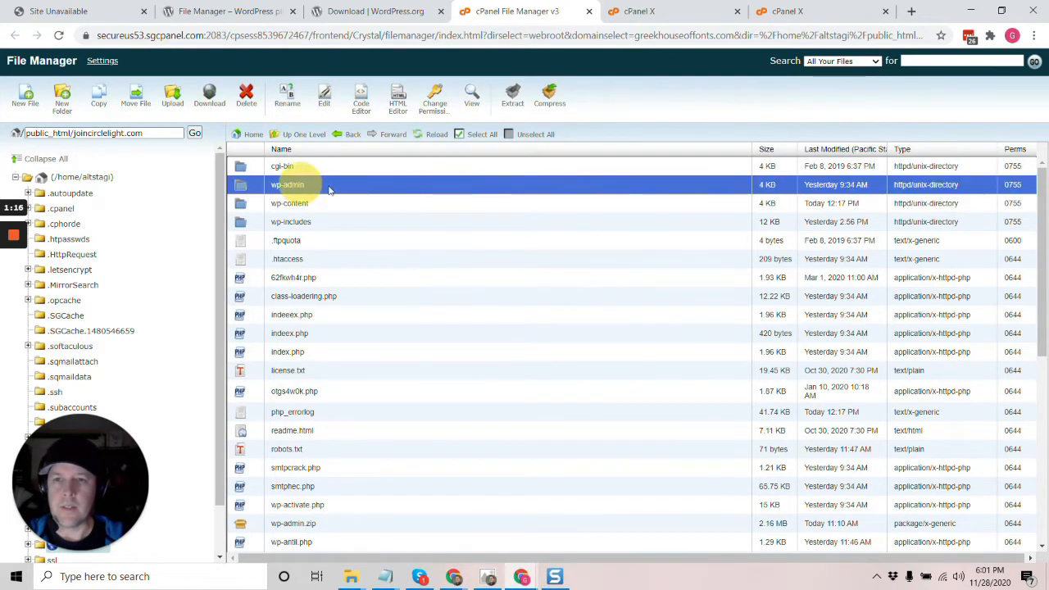
pyautogui.click(316, 221)
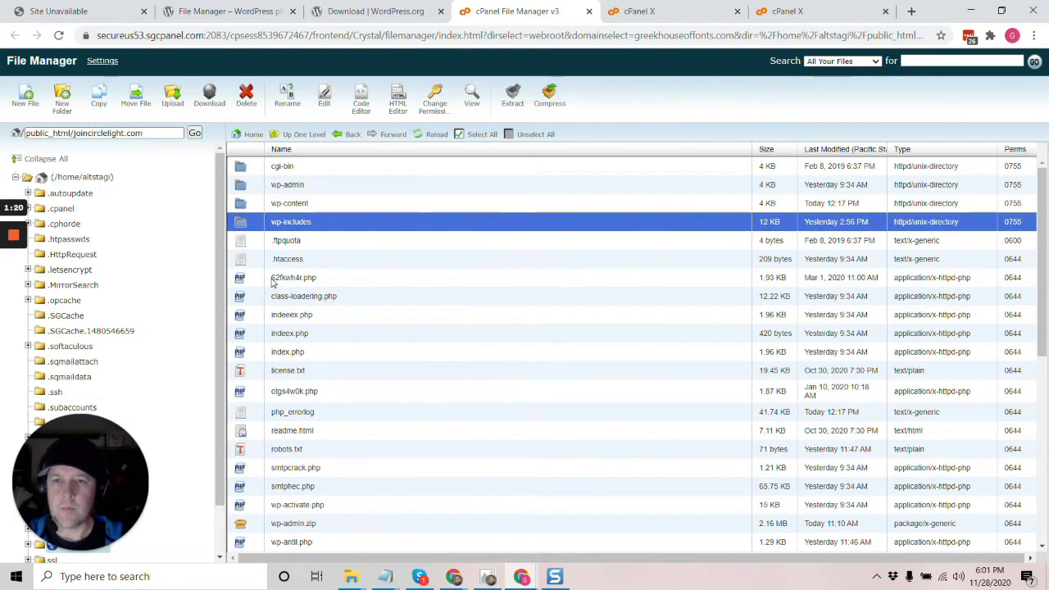
pyautogui.click(324, 279)
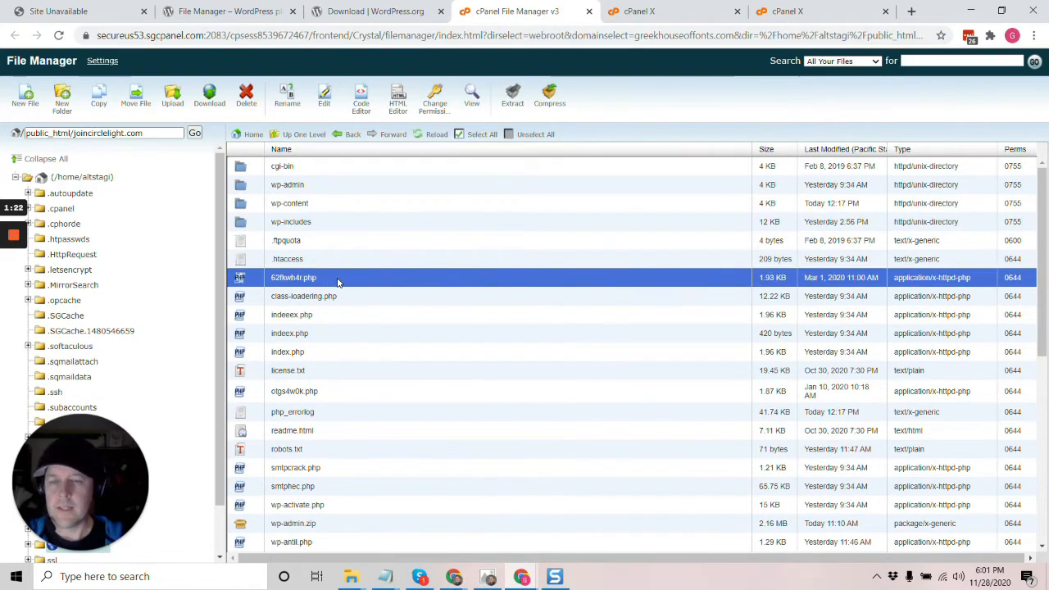
# Examine the remaining files in the site root for suspicious PHP files and the uploaded WordPress zip archives.
pyautogui.scroll(-1, 338, 282)
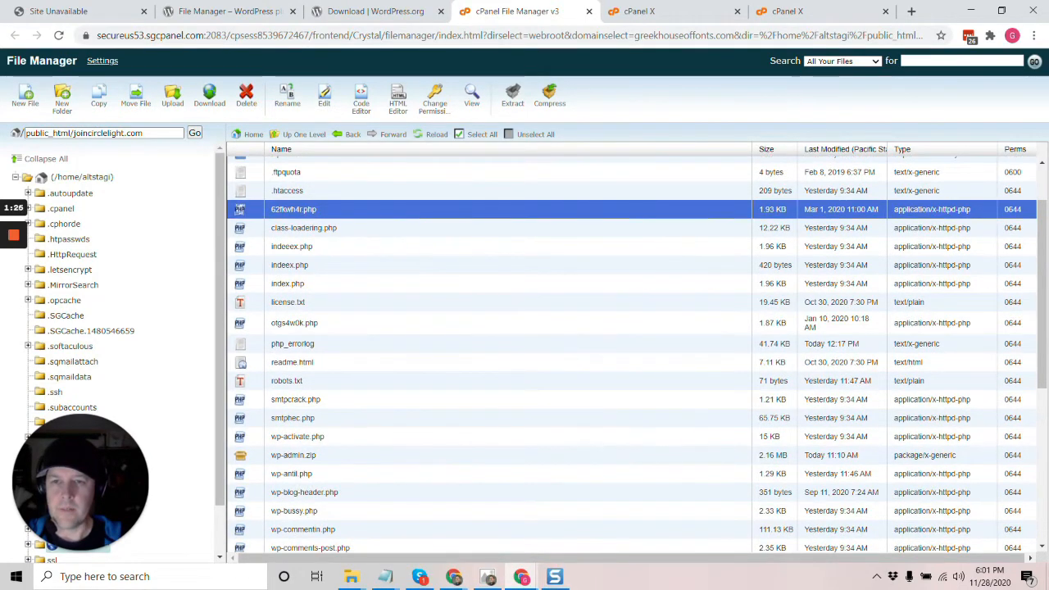
pyautogui.scroll(-2, 328, 264)
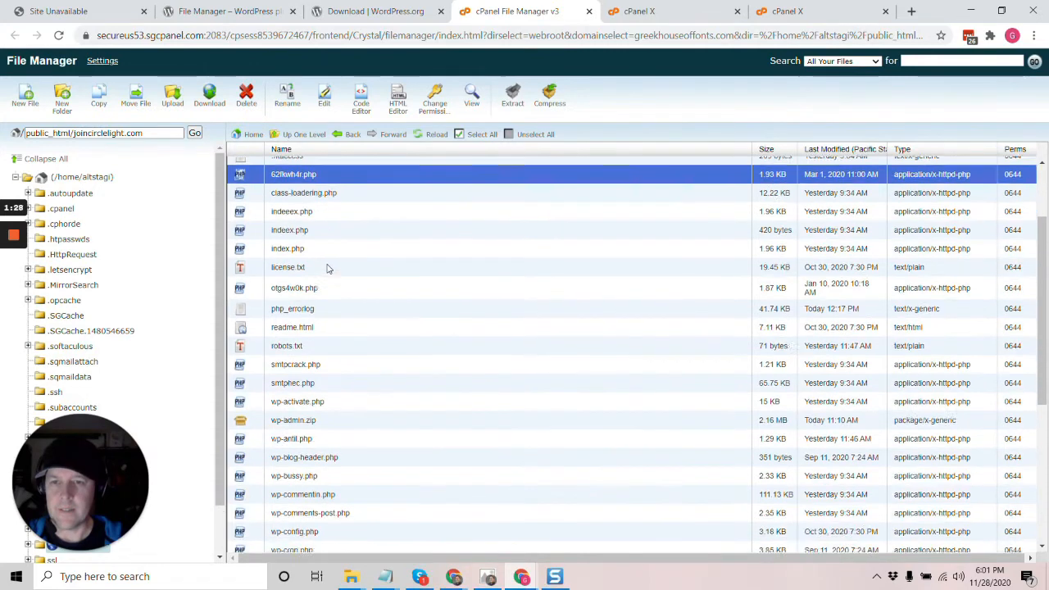
pyautogui.click(319, 190)
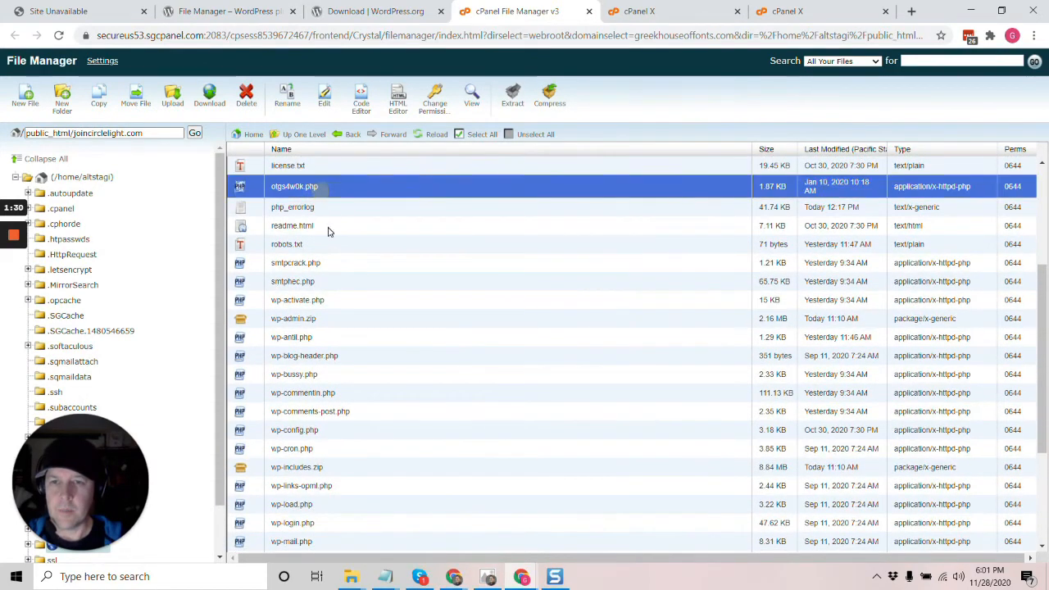
pyautogui.click(335, 263)
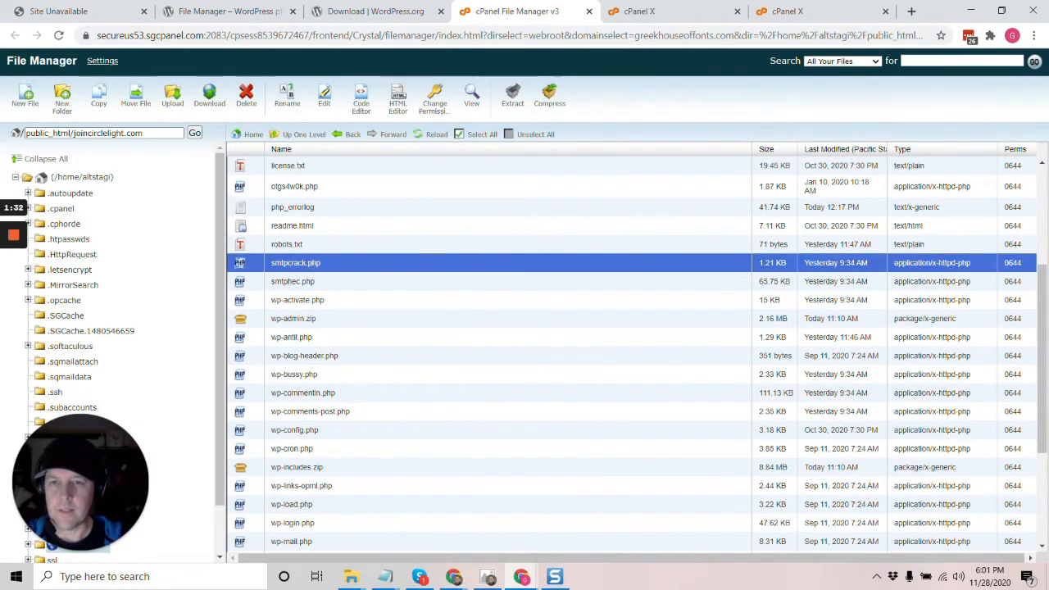
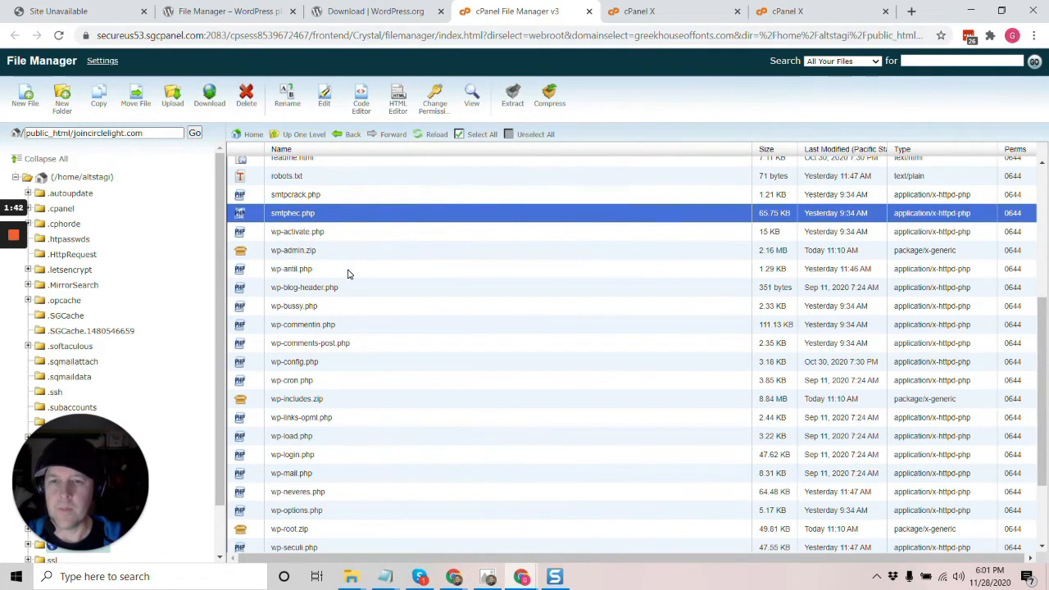
pyautogui.scroll(-1, 347, 274)
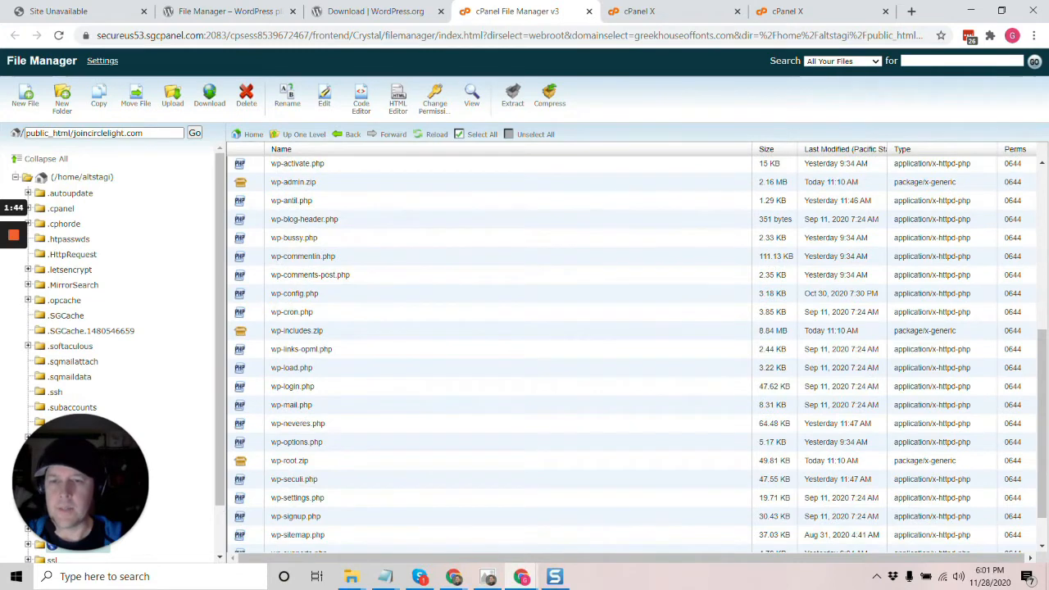
pyautogui.scroll(-1, 348, 277)
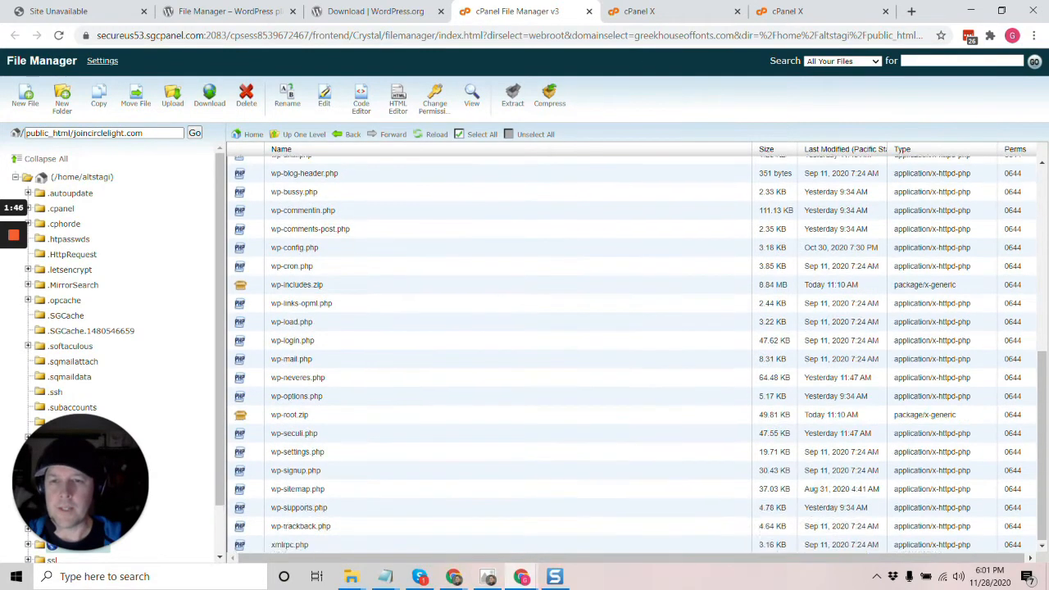
pyautogui.click(318, 546)
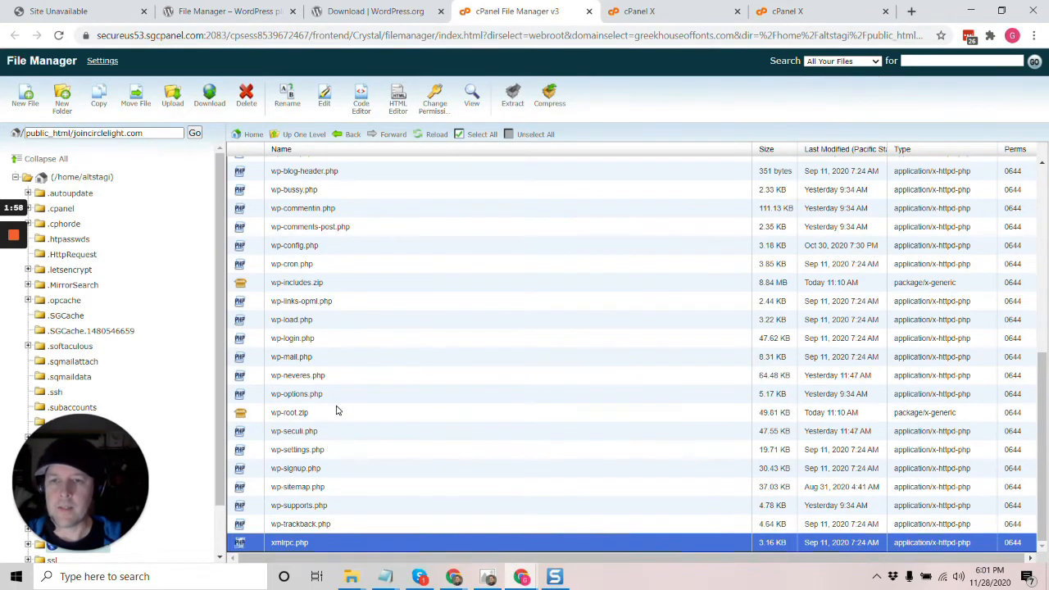
pyautogui.scroll(1, 334, 399)
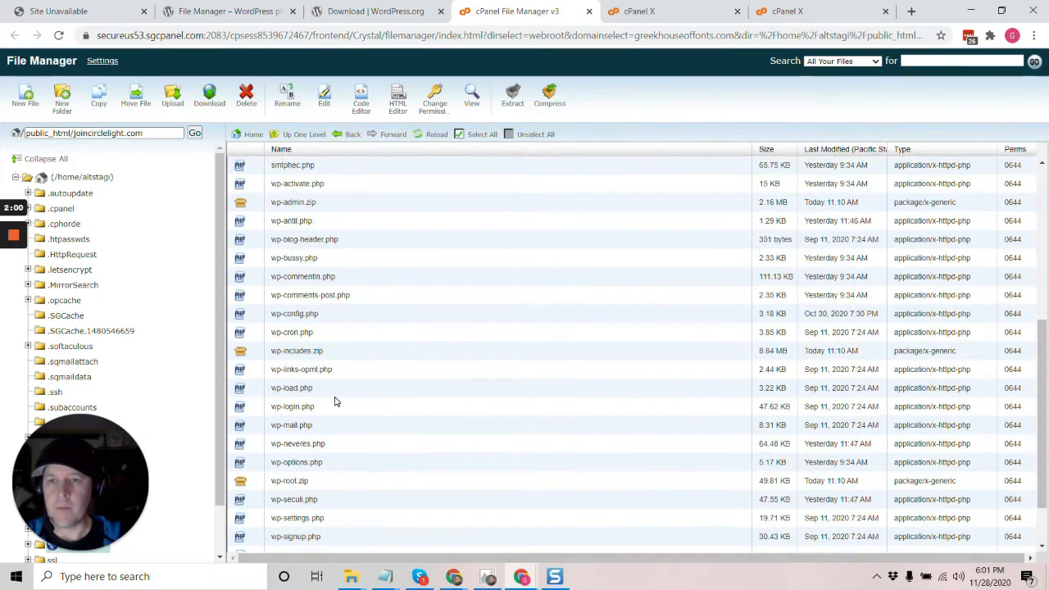
pyautogui.click(328, 202)
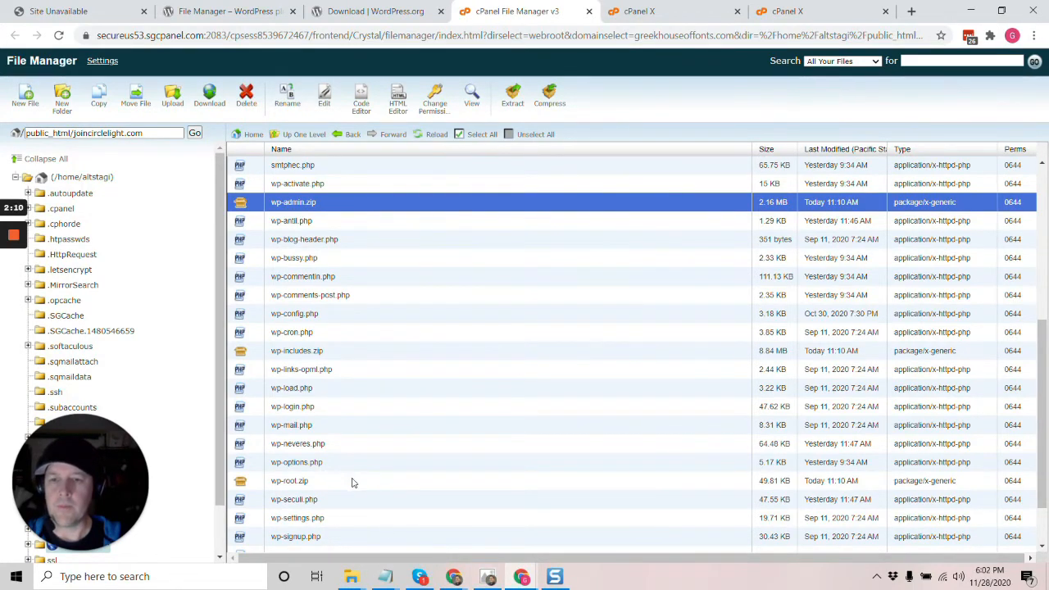
# Rename the wp-admin folder in the site root to "wp-admin OLD".
pyautogui.scroll(1, 353, 483)
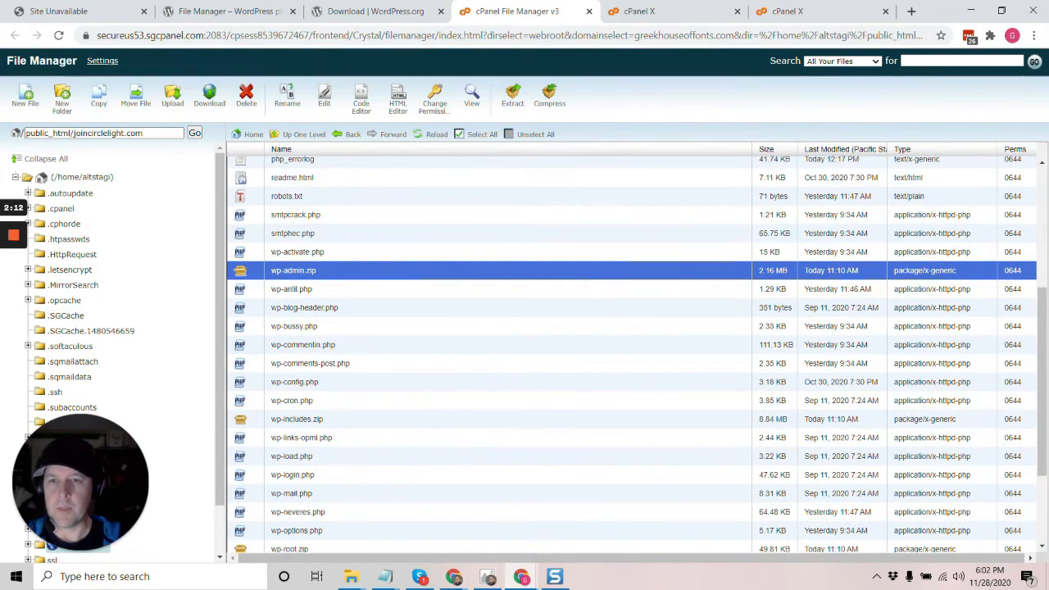
pyautogui.scroll(3, 350, 336)
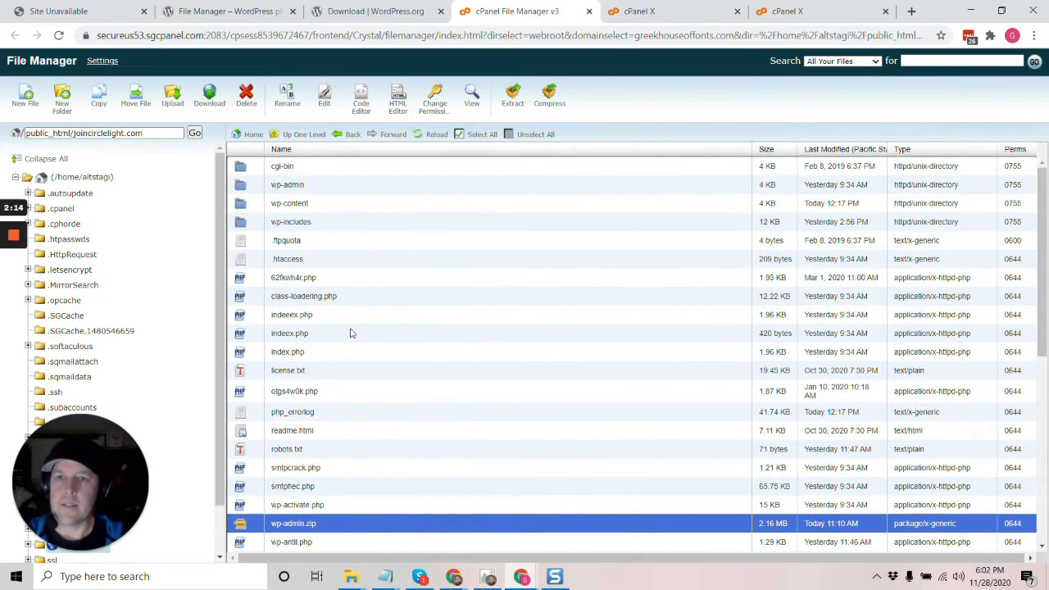
pyautogui.click(245, 187)
pyautogui.click(293, 183)
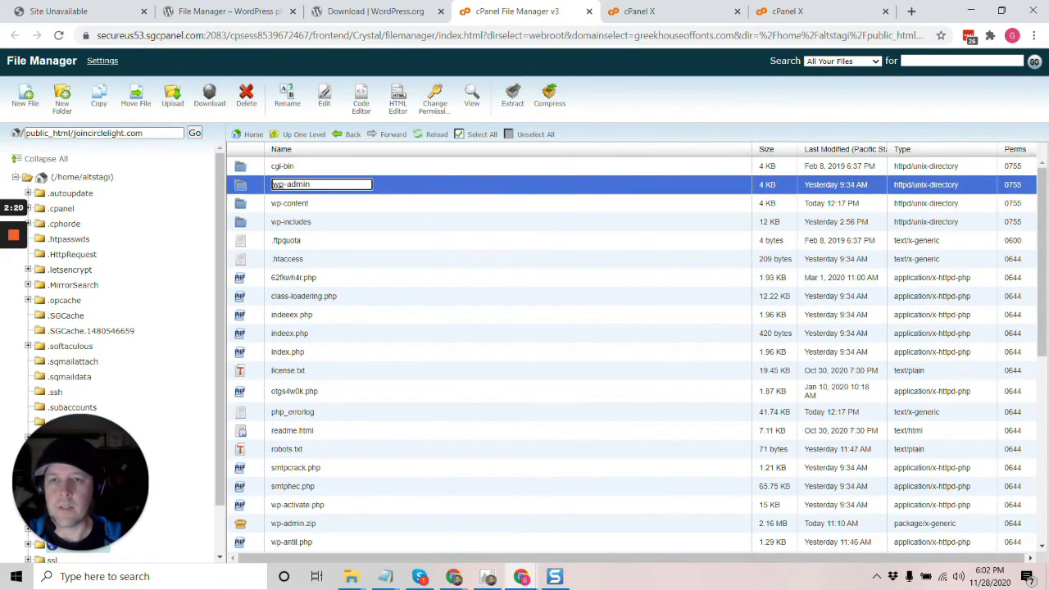
pyautogui.write('OLD')
pyautogui.press('Return')
# Rename the wp-includes folder to "wp-includes OLD".
pyautogui.click(297, 207)
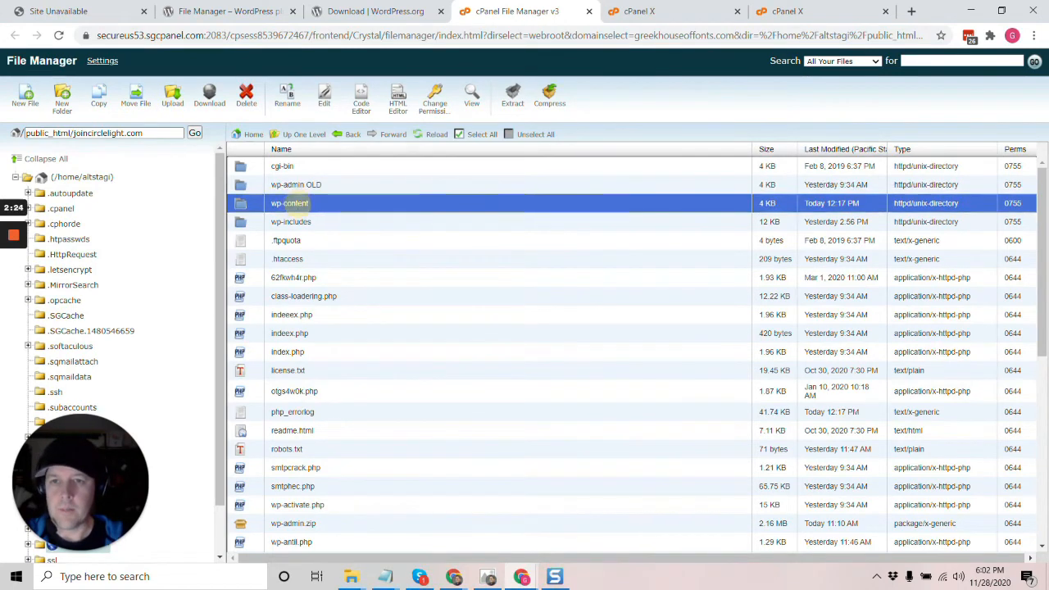
pyautogui.click(298, 221)
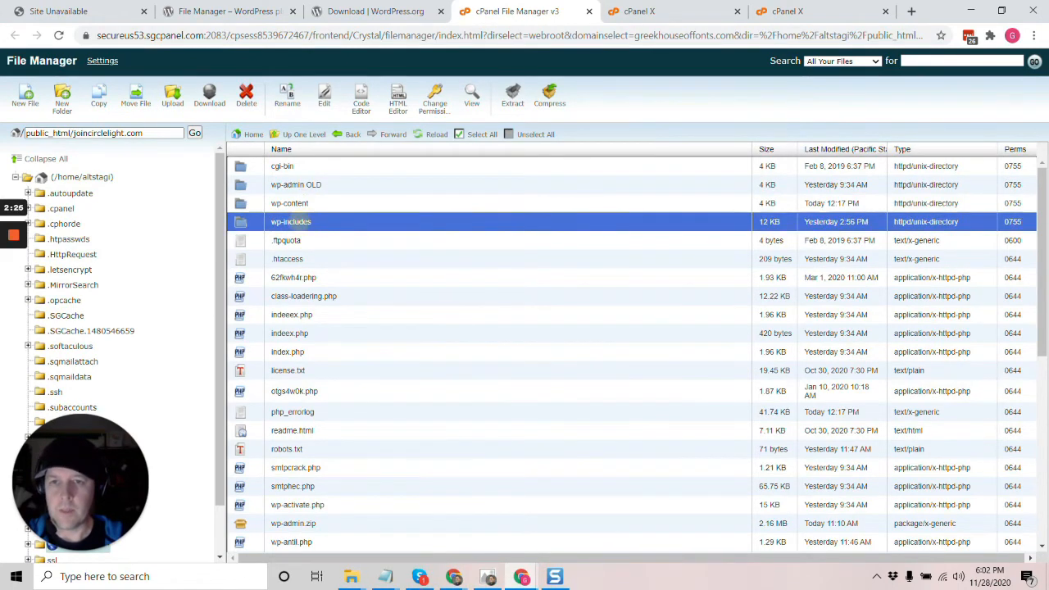
pyautogui.click(298, 221)
pyautogui.click(326, 221)
pyautogui.write('OLD')
pyautogui.press('Return')
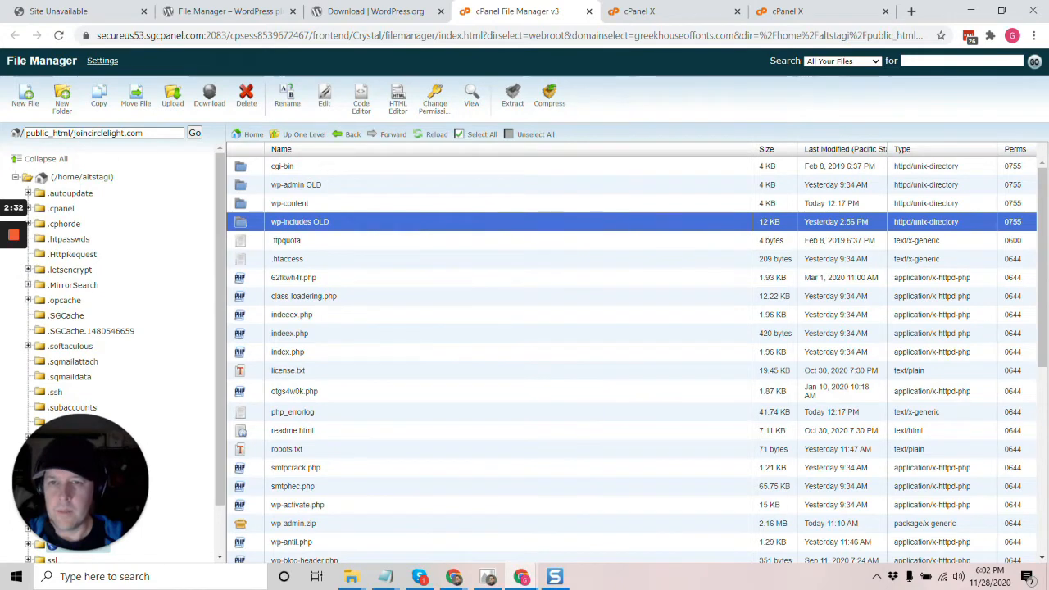
# Select the root files 62fkwh4r.php, class-loadering.php, indeeex.php, indeex.php and index.php together.
pyautogui.click(253, 283)
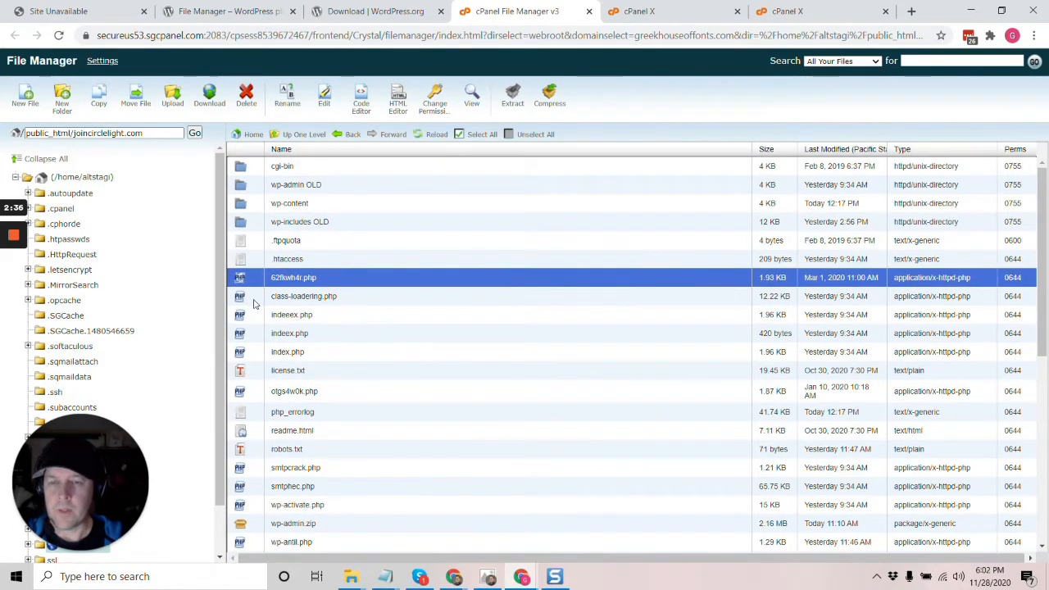
pyautogui.keyDown('ctrl'); pyautogui.click(244, 300); pyautogui.keyUp('ctrl')
pyautogui.keyDown('ctrl'); pyautogui.click(242, 315); pyautogui.keyUp('ctrl')
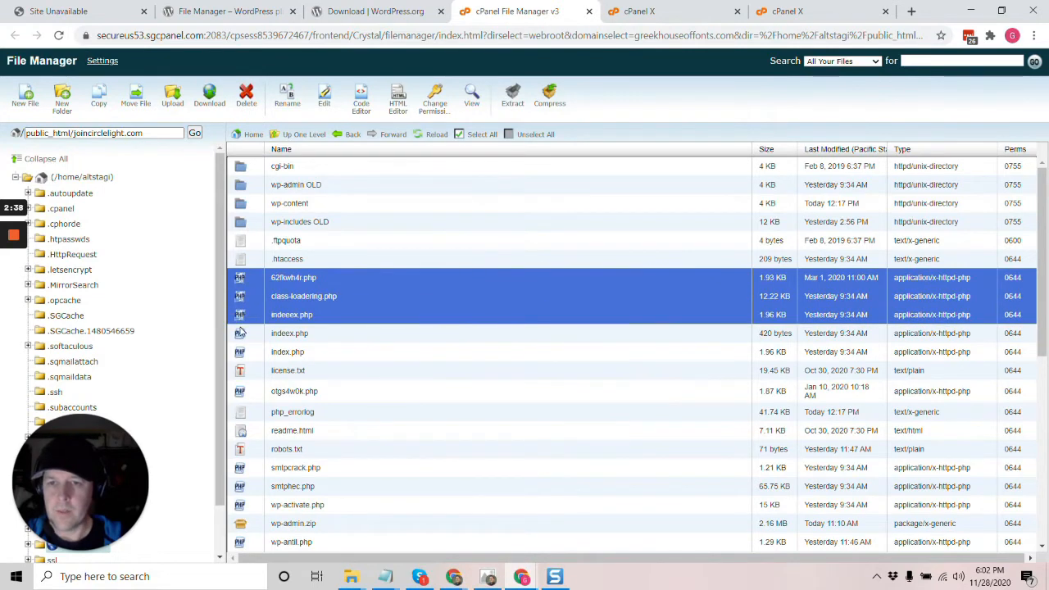
pyautogui.keyDown('ctrl'); pyautogui.click(243, 333); pyautogui.keyUp('ctrl')
pyautogui.keyDown('ctrl'); pyautogui.click(248, 355); pyautogui.keyUp('ctrl')
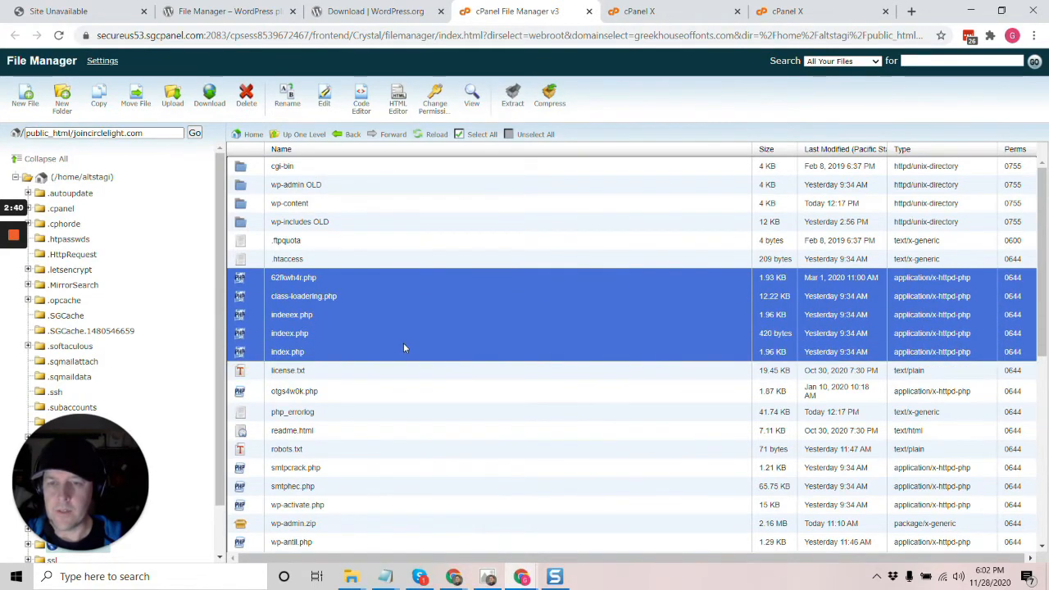
# Add otgs4w0k.php, smtpcrack.php, smtphec.php and wp-activate.php to the file selection.
pyautogui.scroll(-2, 403, 344)
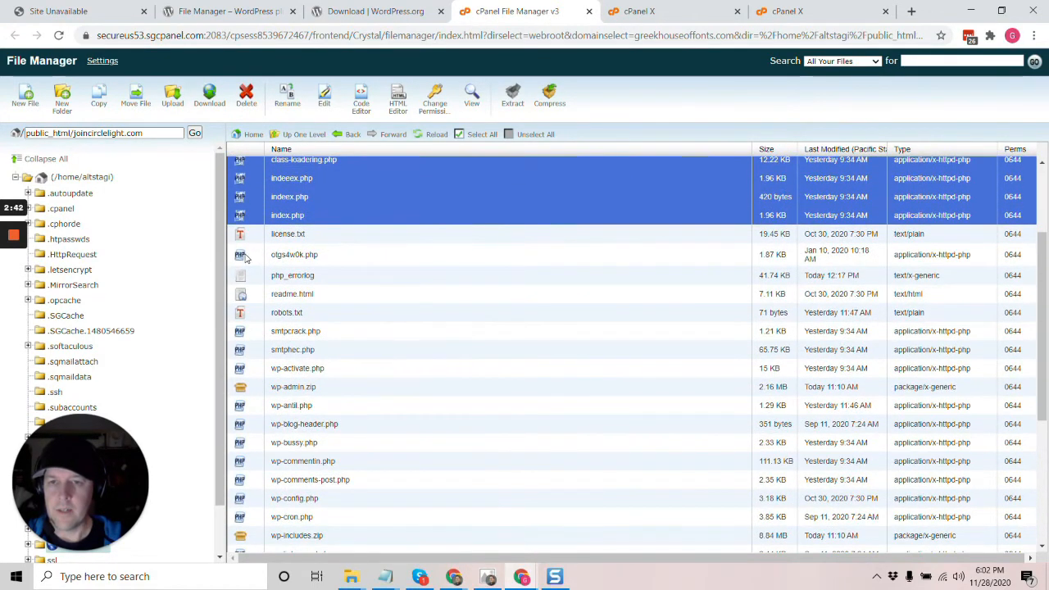
pyautogui.keyDown('ctrl'); pyautogui.click(244, 256); pyautogui.keyUp('ctrl')
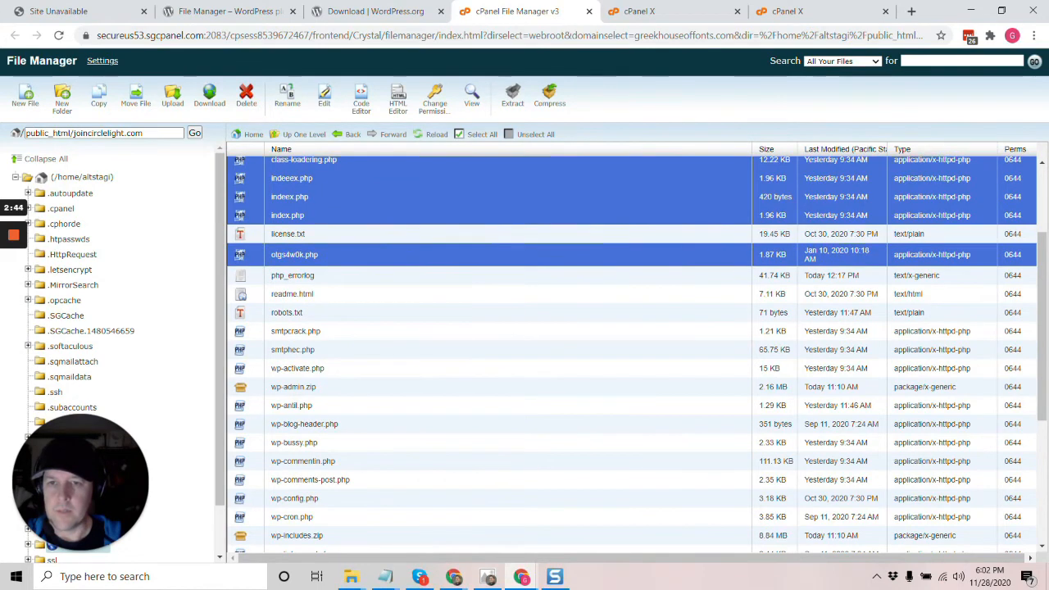
pyautogui.keyDown('ctrl'); pyautogui.click(245, 332); pyautogui.keyUp('ctrl')
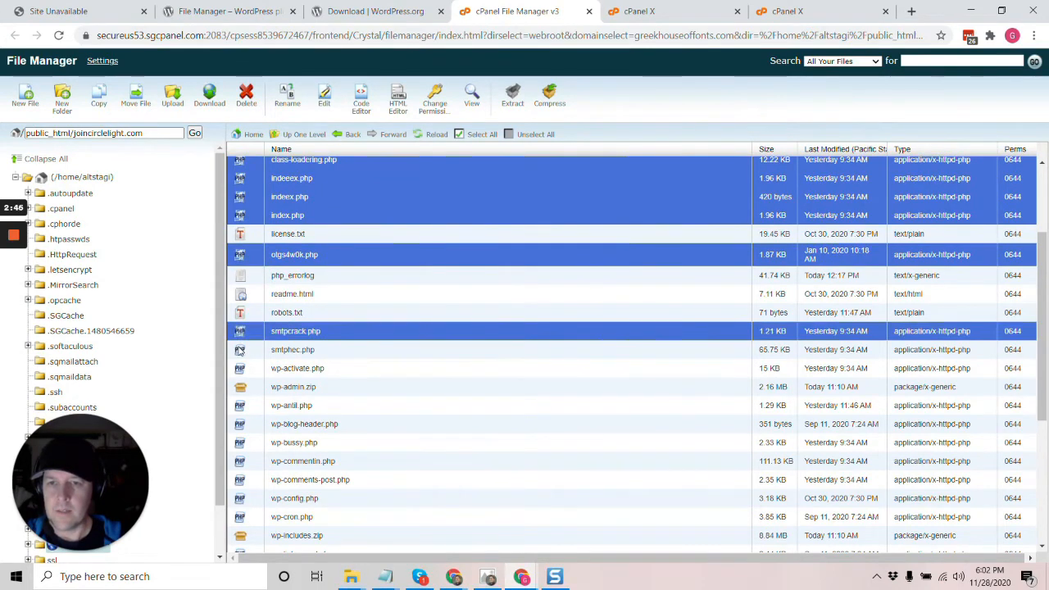
pyautogui.keyDown('ctrl'); pyautogui.click(239, 350); pyautogui.keyUp('ctrl')
pyautogui.keyDown('ctrl'); pyautogui.click(238, 369); pyautogui.keyUp('ctrl')
# Add wp-antil.php, wp-blog-header.php, wp-bussy.php, wp-commentin.php and wp-comments-post.php to the file selection, skipping wp-admin.zip.
pyautogui.scroll(-3, 328, 328)
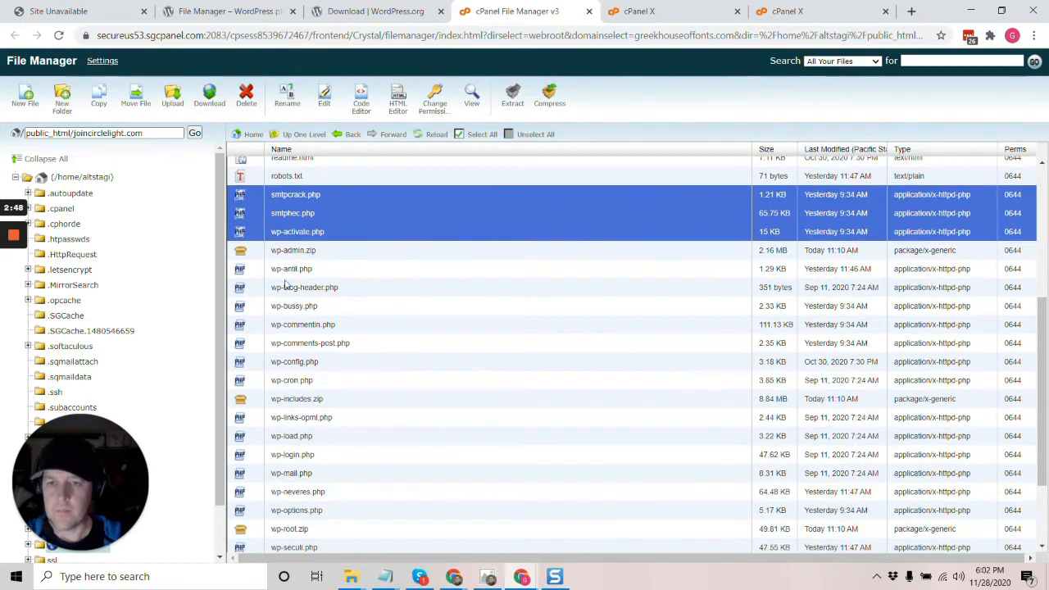
pyautogui.keyDown('ctrl'); pyautogui.click(245, 270); pyautogui.keyUp('ctrl')
pyautogui.keyDown('ctrl'); pyautogui.click(243, 289); pyautogui.keyUp('ctrl')
pyautogui.keyDown('ctrl'); pyautogui.click(244, 308); pyautogui.keyUp('ctrl')
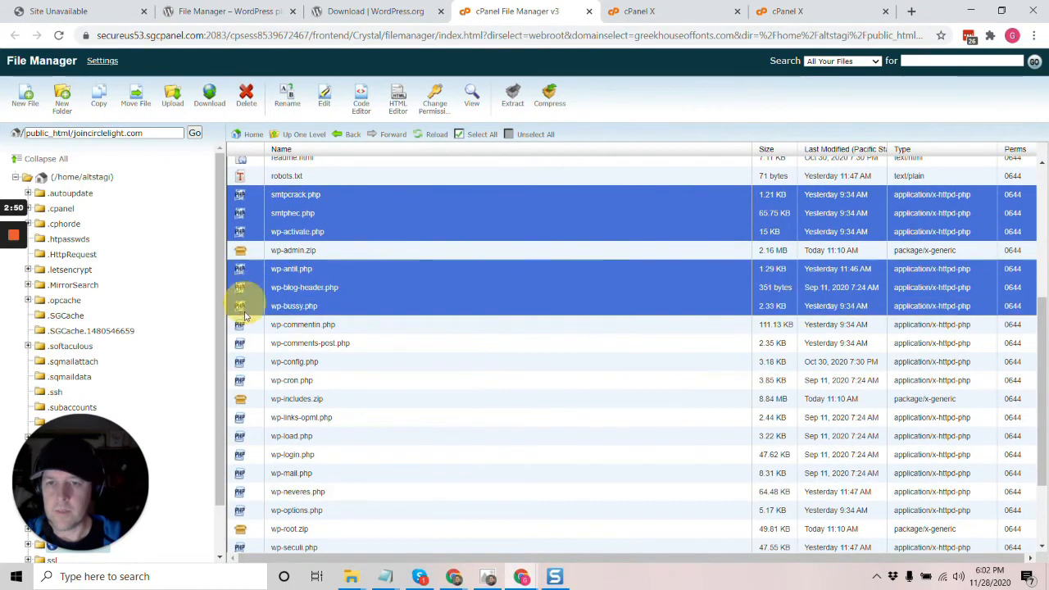
pyautogui.keyDown('ctrl'); pyautogui.click(239, 324); pyautogui.keyUp('ctrl')
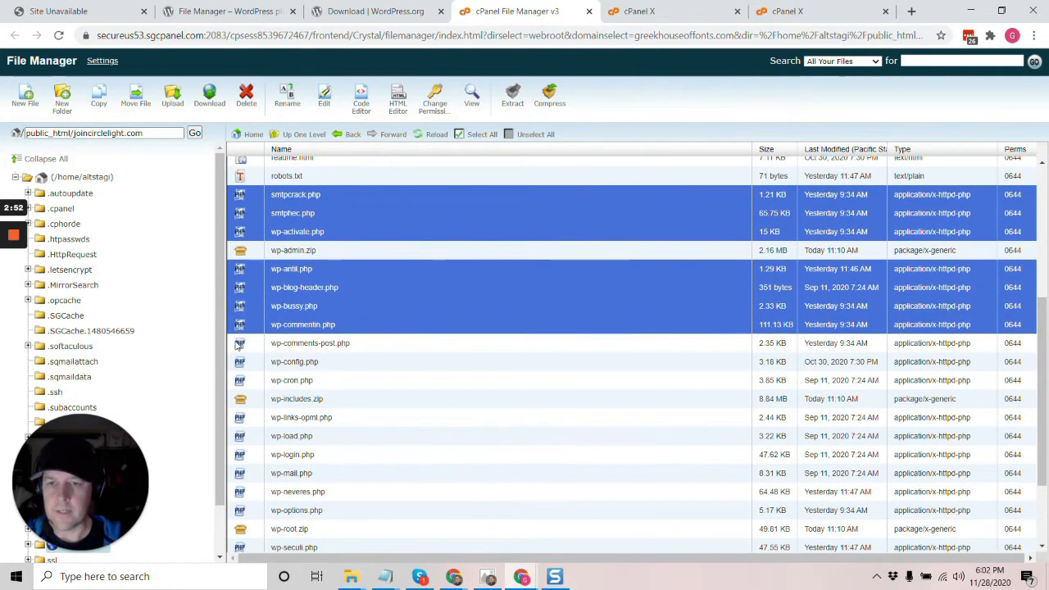
pyautogui.keyDown('ctrl'); pyautogui.click(239, 344); pyautogui.keyUp('ctrl')
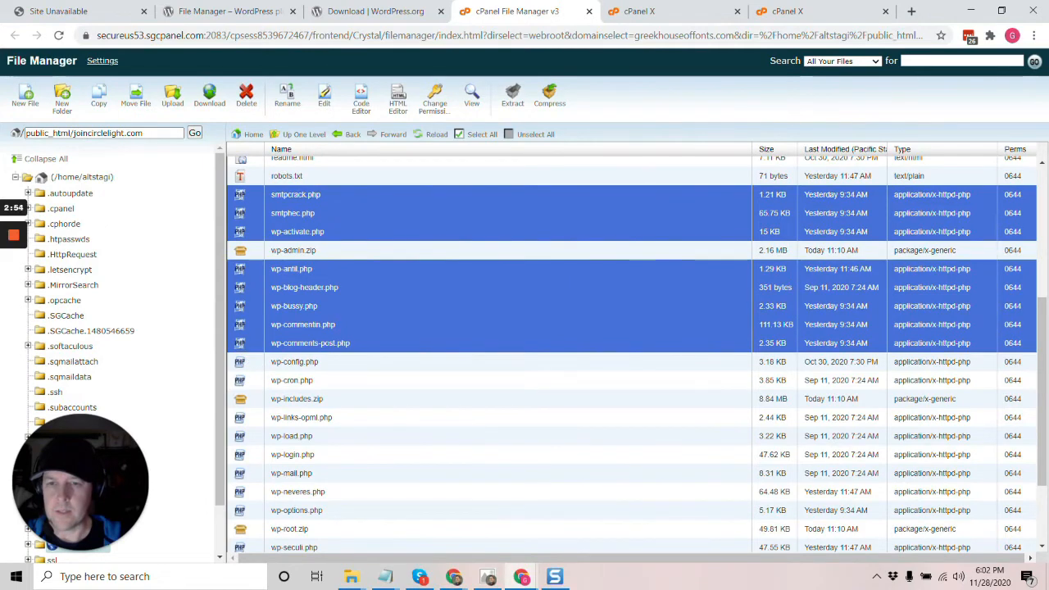
# Extend the selection with wp-cron.php, wp-links-opml.php, wp-load.php, wp-login.php, wp-mail.php and wp-neveres.php, leaving out wp-config.php and wp-includes.zip.
pyautogui.scroll(-1, 350, 370)
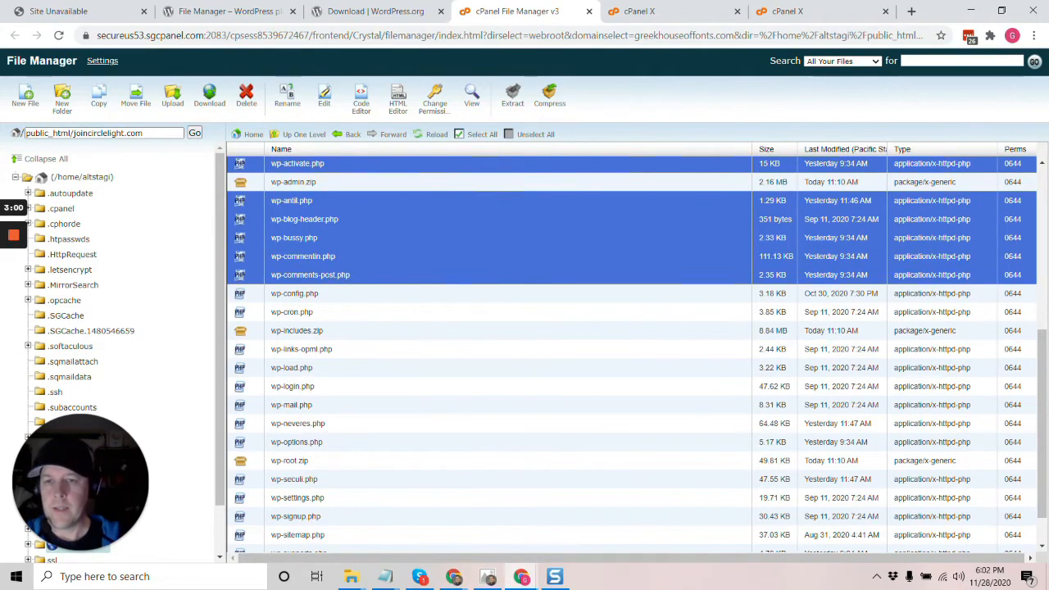
pyautogui.keyDown('ctrl'); pyautogui.click(242, 314); pyautogui.keyUp('ctrl')
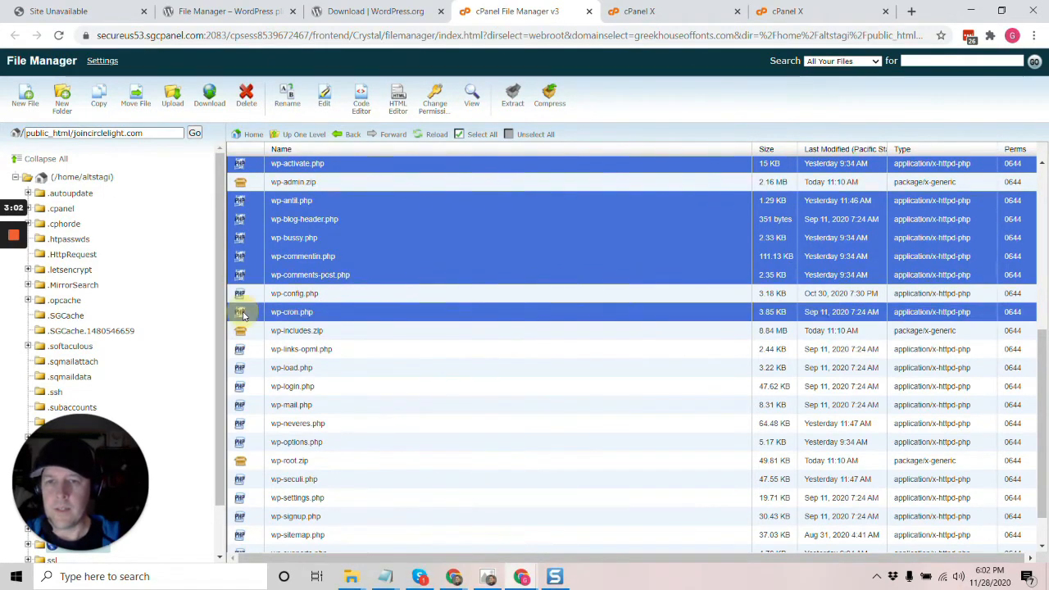
pyautogui.scroll(-2, 252, 351)
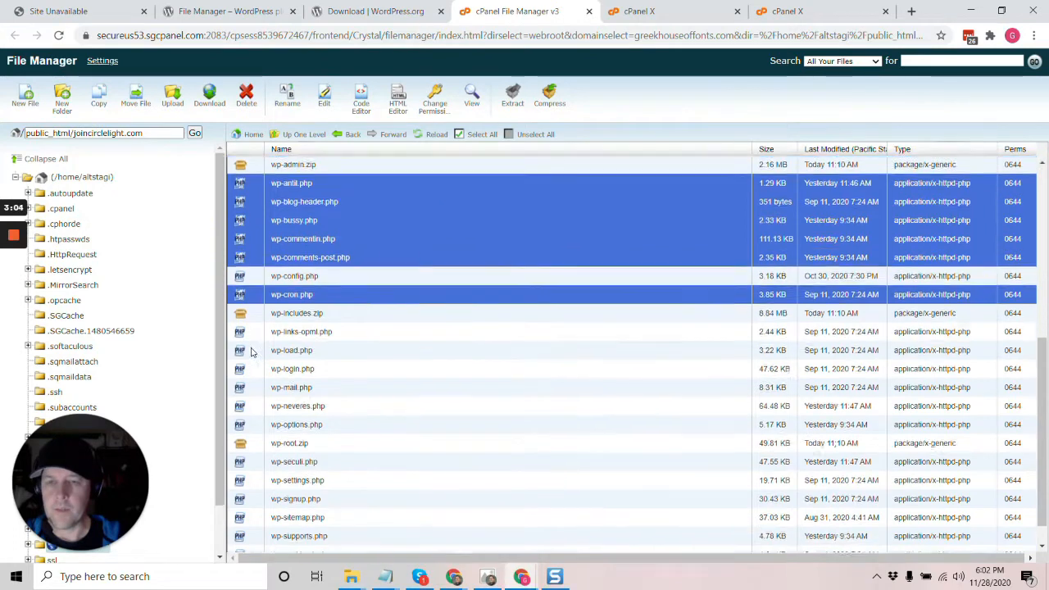
pyautogui.keyDown('ctrl'); pyautogui.click(239, 302); pyautogui.keyUp('ctrl')
pyautogui.keyDown('ctrl'); pyautogui.click(240, 319); pyautogui.keyUp('ctrl')
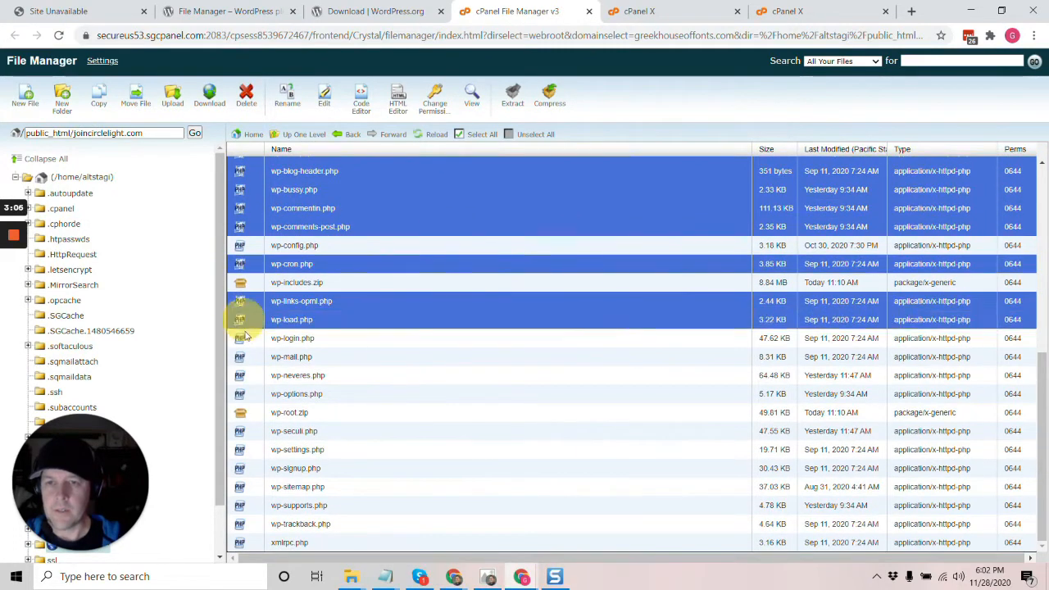
pyautogui.keyDown('ctrl'); pyautogui.click(240, 339); pyautogui.keyUp('ctrl')
pyautogui.keyDown('ctrl'); pyautogui.click(240, 358); pyautogui.keyUp('ctrl')
pyautogui.keyDown('ctrl'); pyautogui.click(241, 375); pyautogui.keyUp('ctrl')
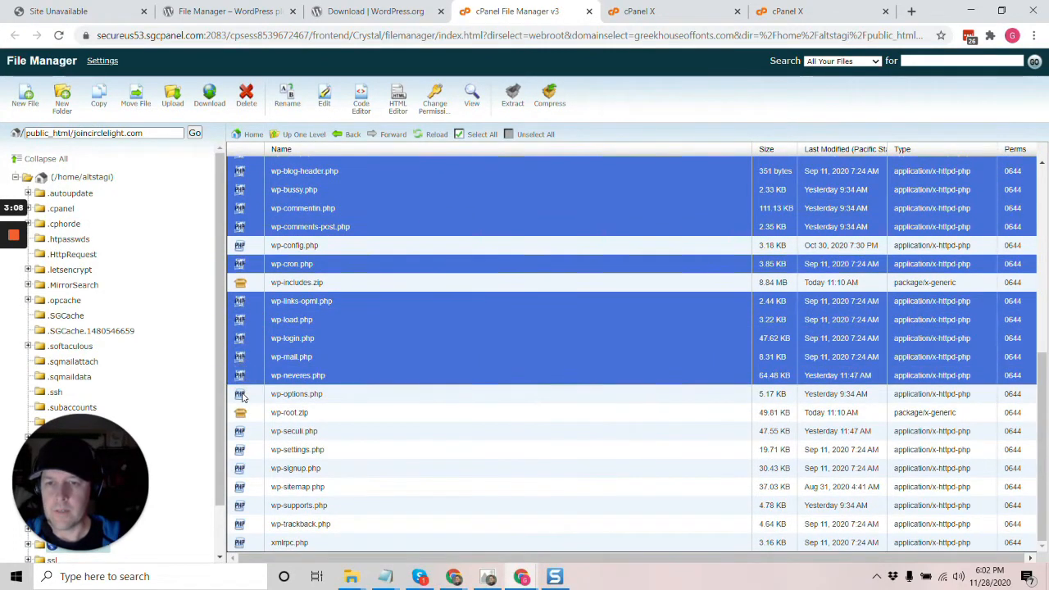
# Add wp-options.php, wp-seculi.php, wp-settings.php, wp-signup.php, wp-sitemap.php, wp-supports.php, wp-trackback.php and xmlrpc.php to the selection, skipping wp-root.zip.
pyautogui.keyDown('ctrl'); pyautogui.click(241, 394); pyautogui.keyUp('ctrl')
pyautogui.keyDown('ctrl'); pyautogui.click(240, 431); pyautogui.keyUp('ctrl')
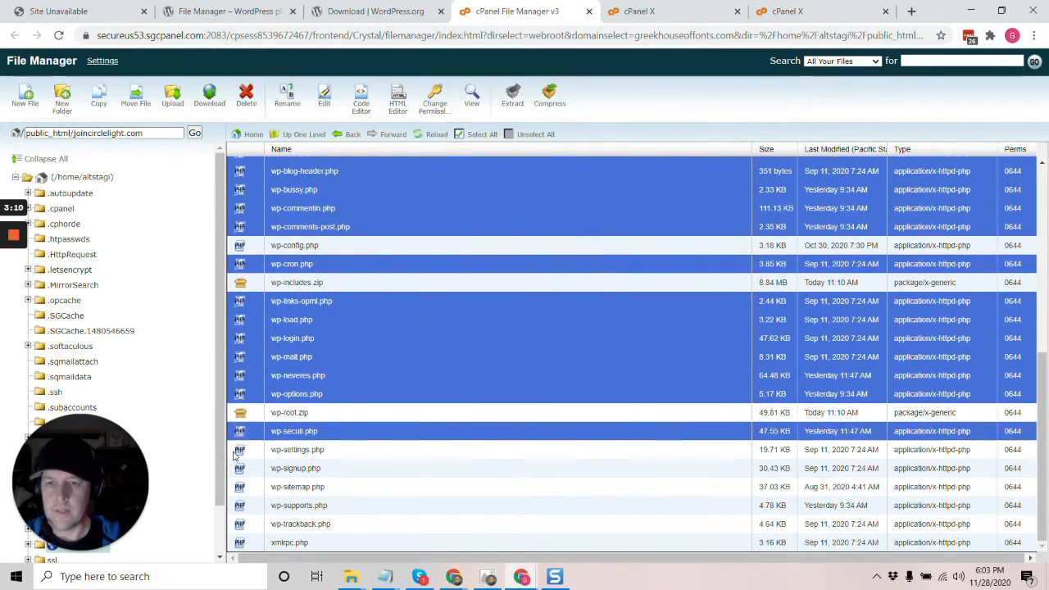
pyautogui.keyDown('ctrl'); pyautogui.click(240, 450); pyautogui.keyUp('ctrl')
pyautogui.keyDown('ctrl'); pyautogui.click(240, 469); pyautogui.keyUp('ctrl')
pyautogui.keyDown('ctrl'); pyautogui.click(240, 487); pyautogui.keyUp('ctrl')
pyautogui.keyDown('ctrl'); pyautogui.click(240, 505); pyautogui.keyUp('ctrl')
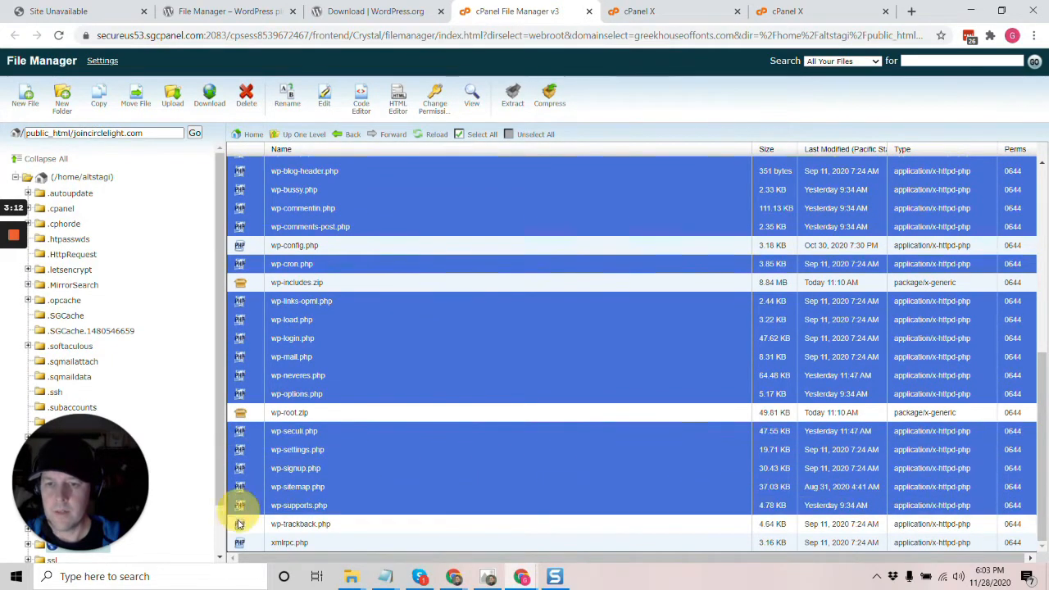
pyautogui.keyDown('ctrl'); pyautogui.click(240, 542); pyautogui.keyUp('ctrl')
pyautogui.keyDown('ctrl'); pyautogui.click(241, 525); pyautogui.keyUp('ctrl')
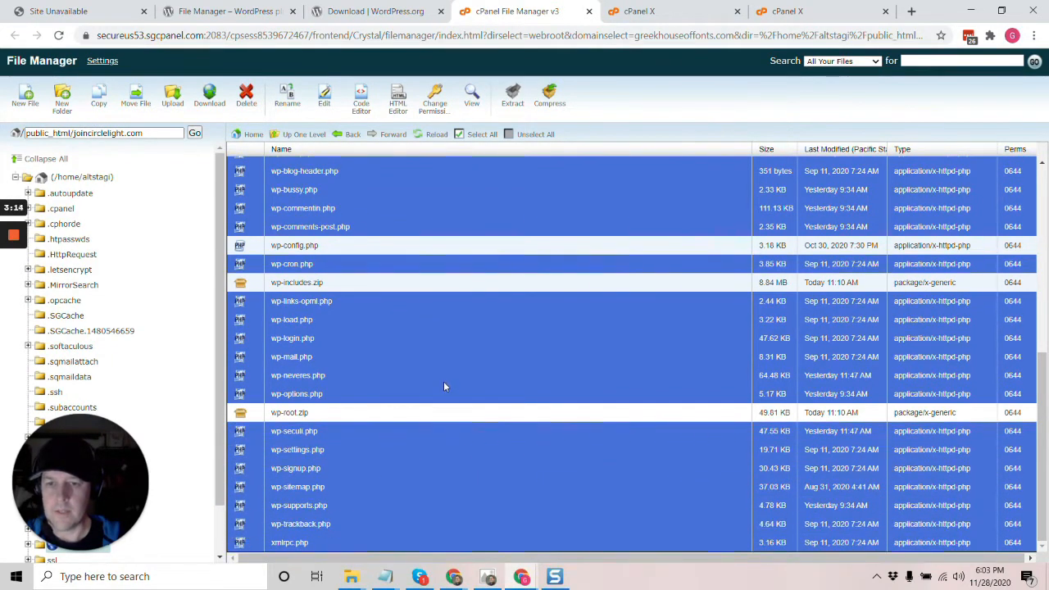
# Review the selected PHP files in the site root and delete them all.
pyautogui.scroll(1, 323, 329)
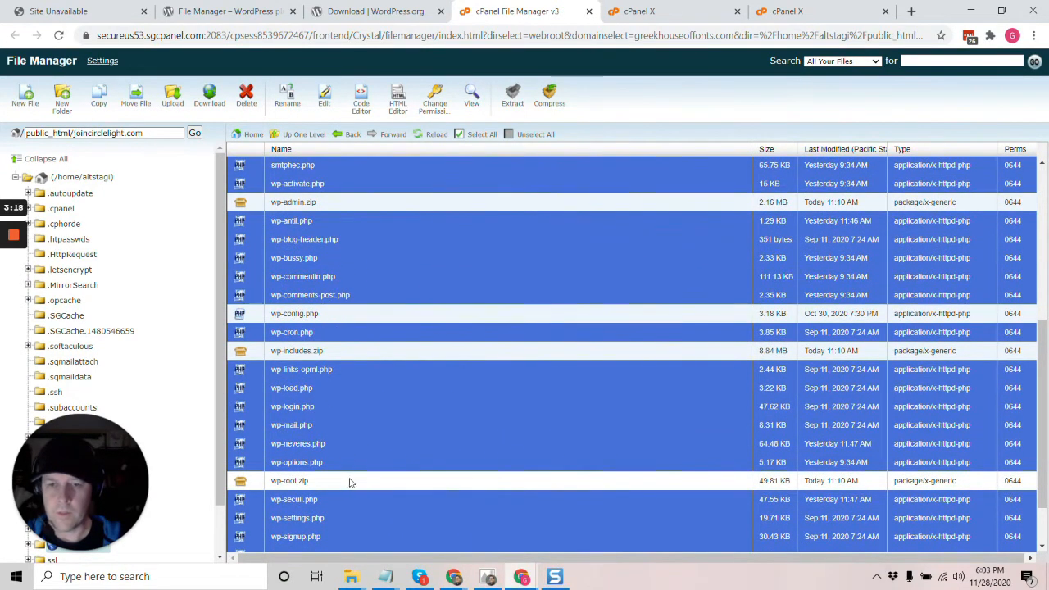
pyautogui.scroll(1, 339, 360)
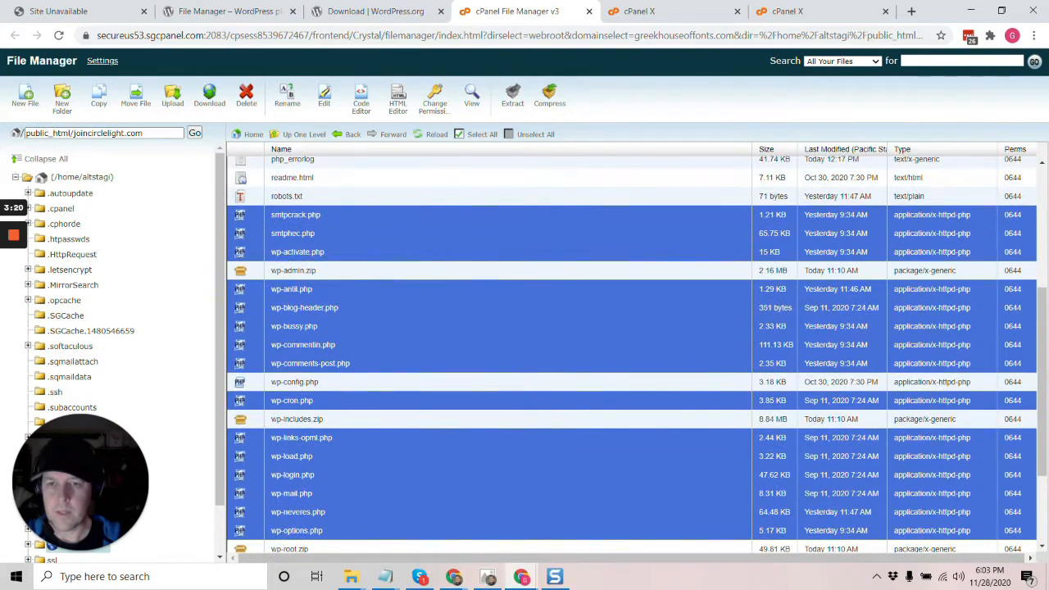
pyautogui.scroll(2, 331, 382)
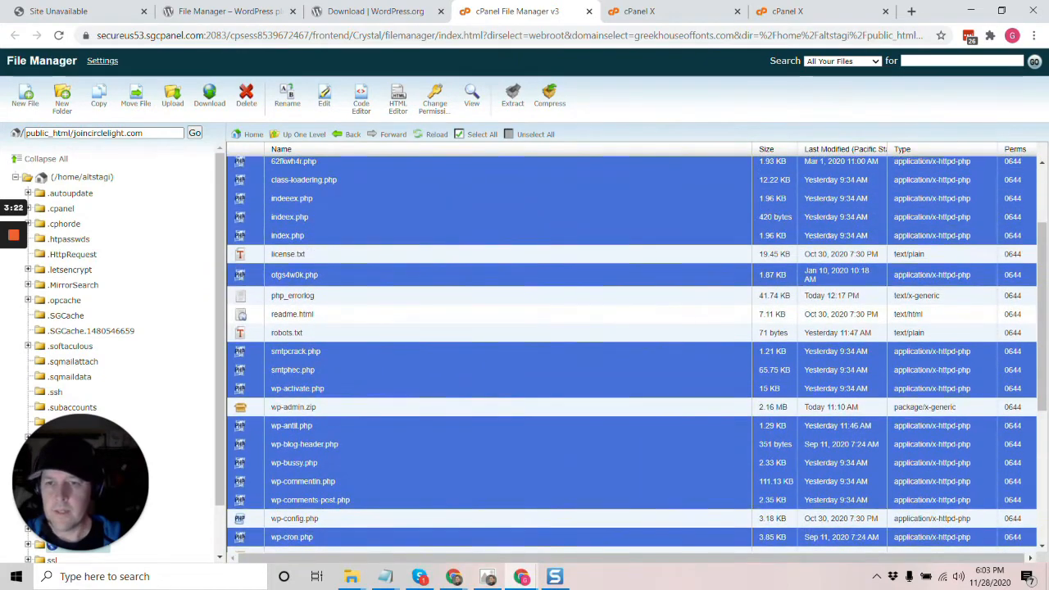
pyautogui.scroll(1, 317, 314)
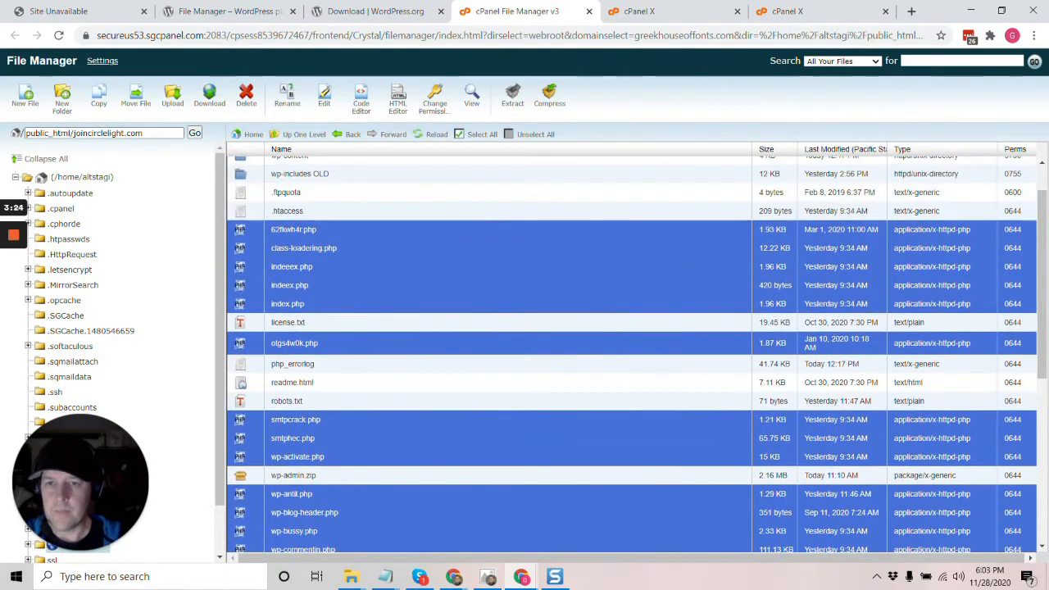
pyautogui.scroll(1, 340, 261)
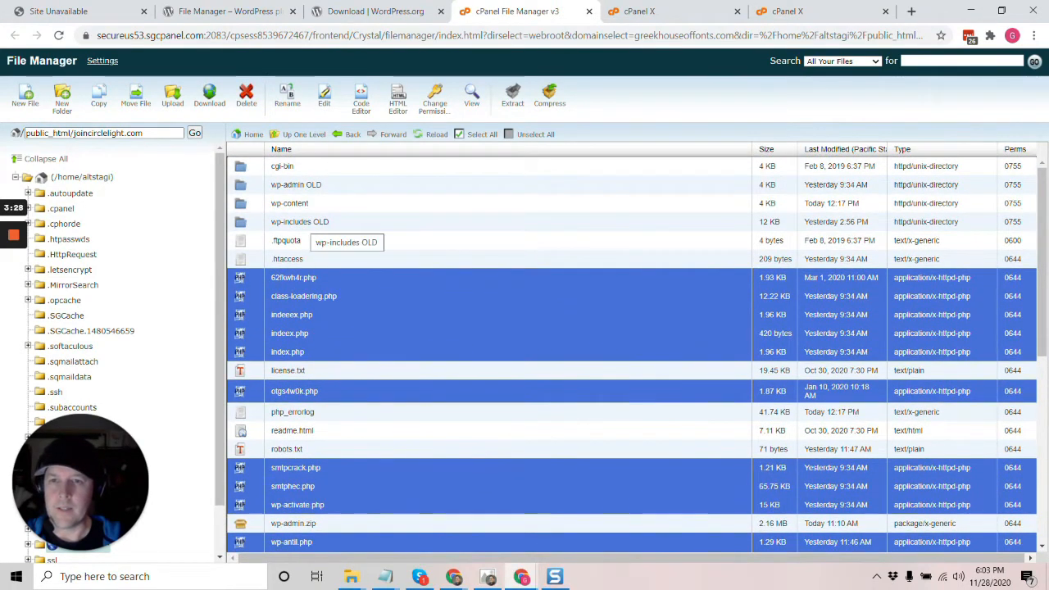
pyautogui.click(245, 97)
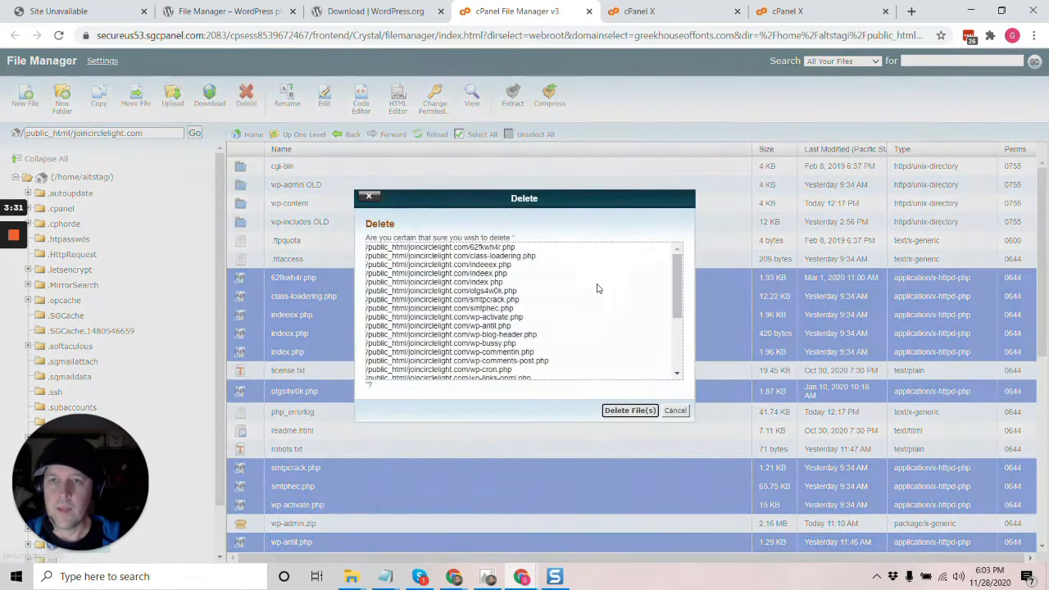
pyautogui.click(629, 411)
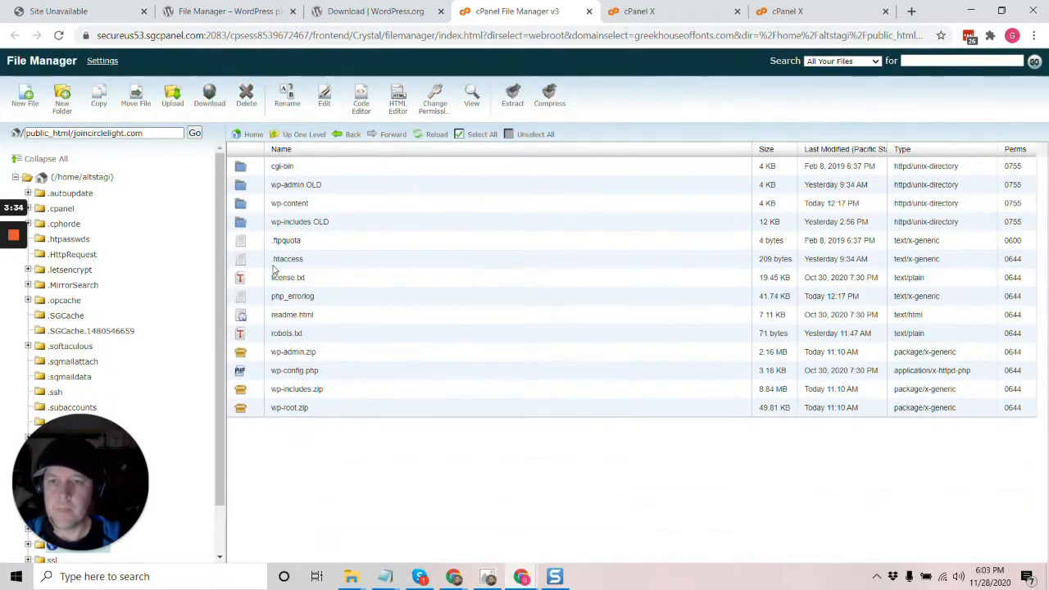
# Delete the wp-admin OLD and wp-includes OLD folders from the site root.
pyautogui.click(238, 222)
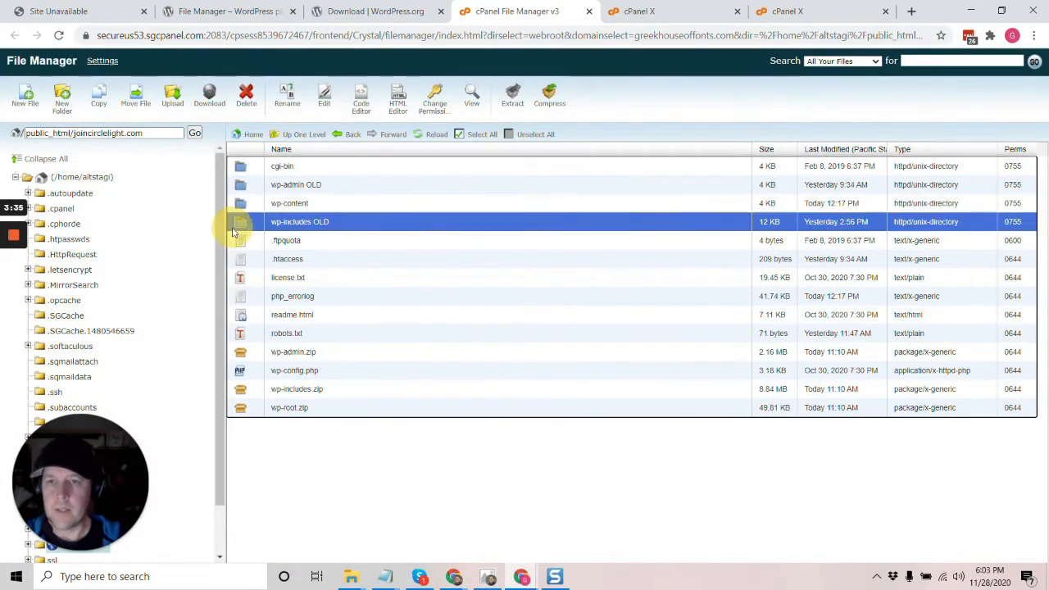
pyautogui.keyDown('ctrl'); pyautogui.click(237, 186); pyautogui.keyUp('ctrl')
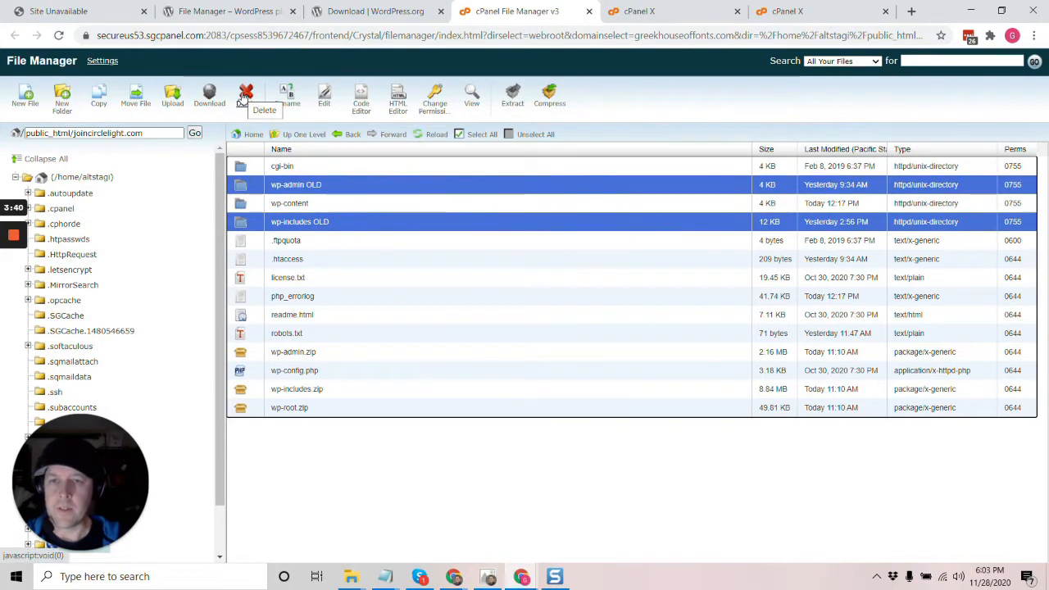
pyautogui.click(244, 96)
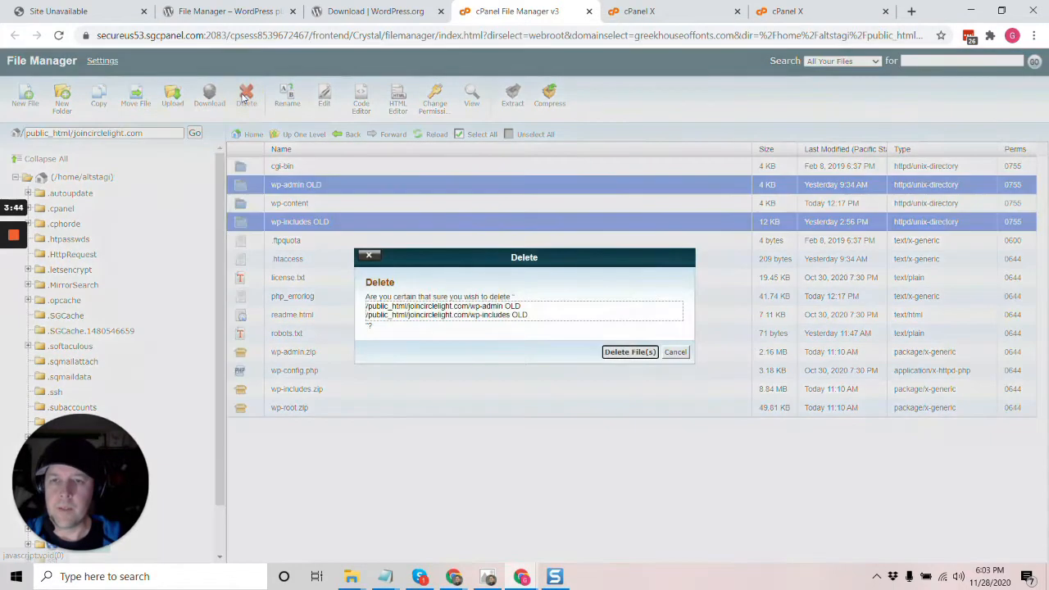
pyautogui.click(627, 352)
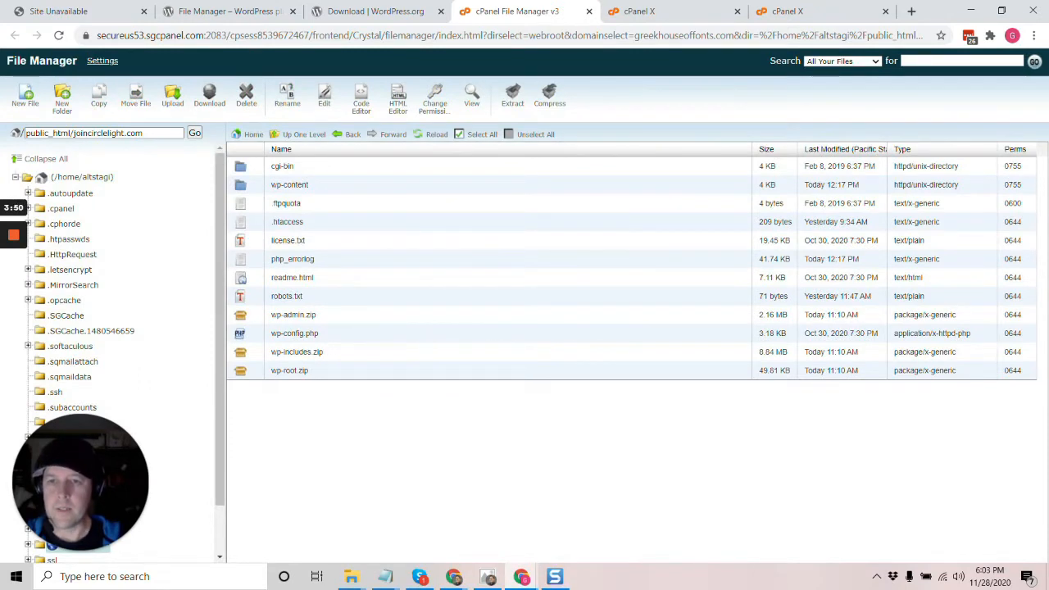
# Extract wp-admin.zip into /public_html/joincirclelight.com and reload the file list.
pyautogui.click(242, 320)
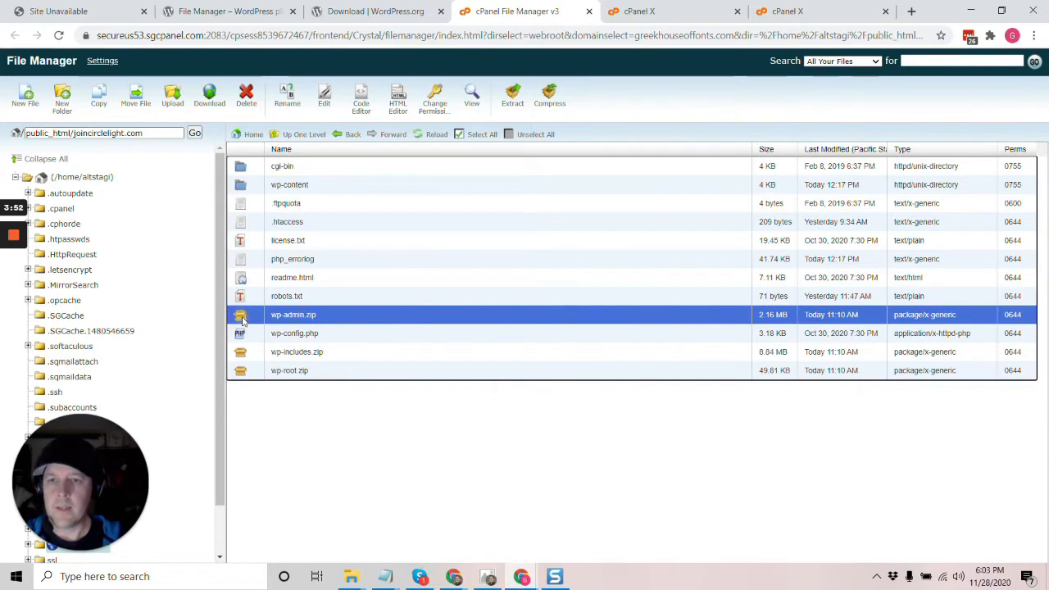
pyautogui.rightClick(253, 321)
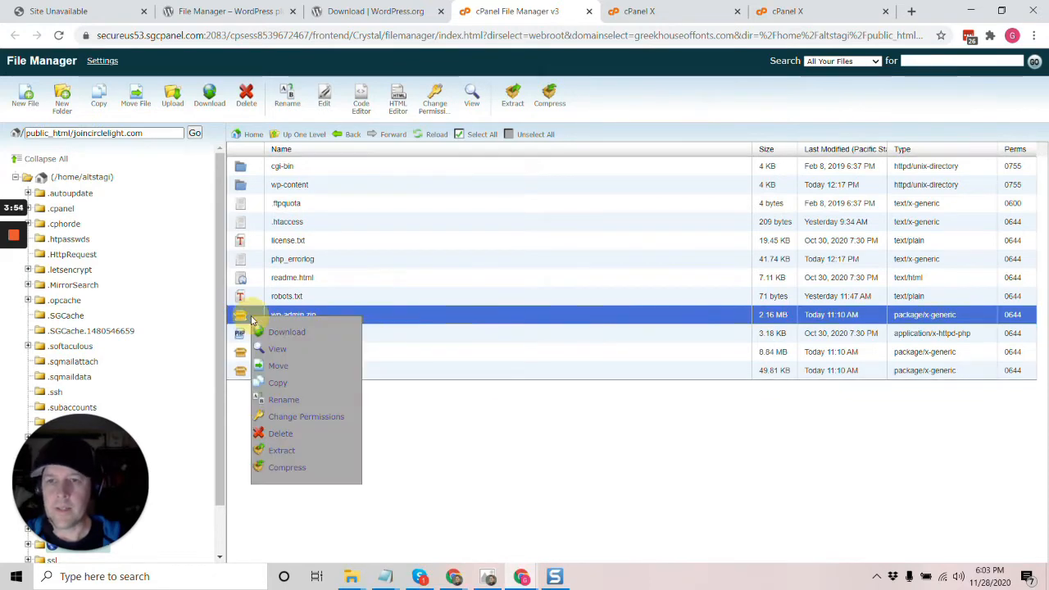
pyautogui.click(286, 452)
pyautogui.click(628, 351)
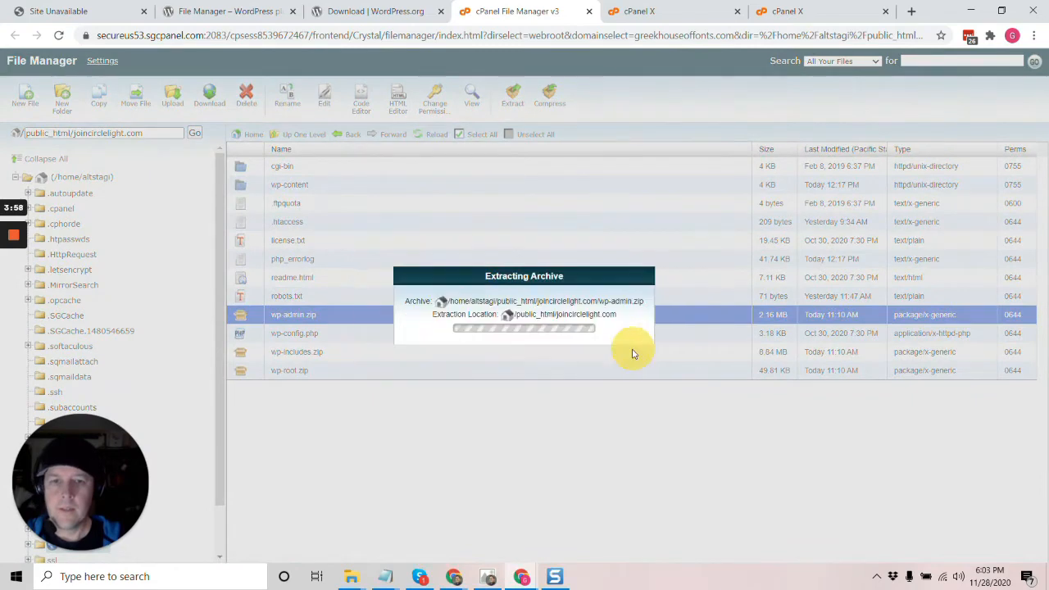
pyautogui.click(745, 446)
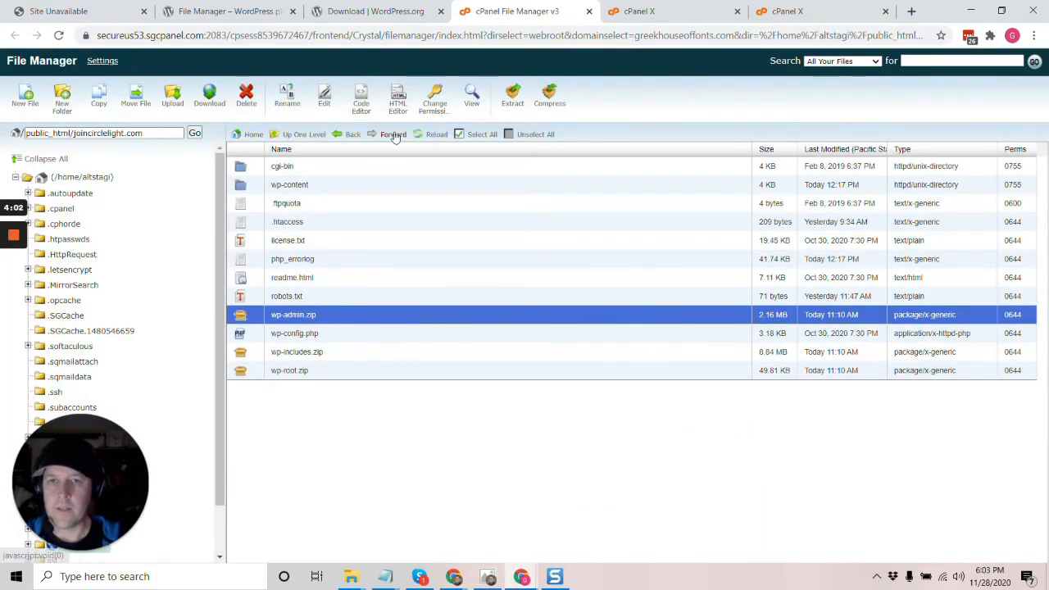
pyautogui.click(433, 134)
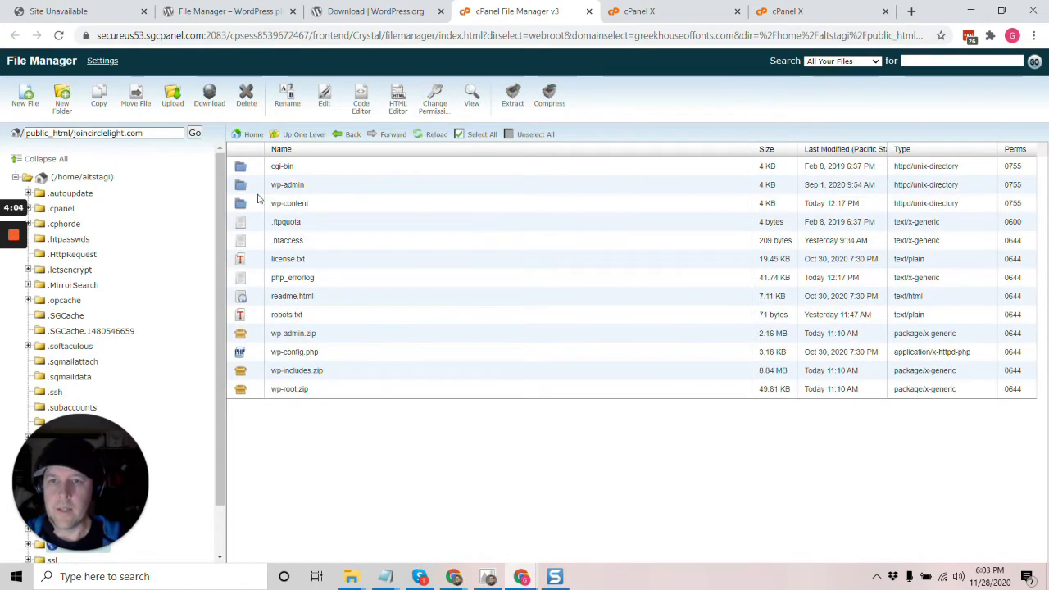
# Extract wp-includes.zip into the site root and reload the file list.
pyautogui.rightClick(237, 371)
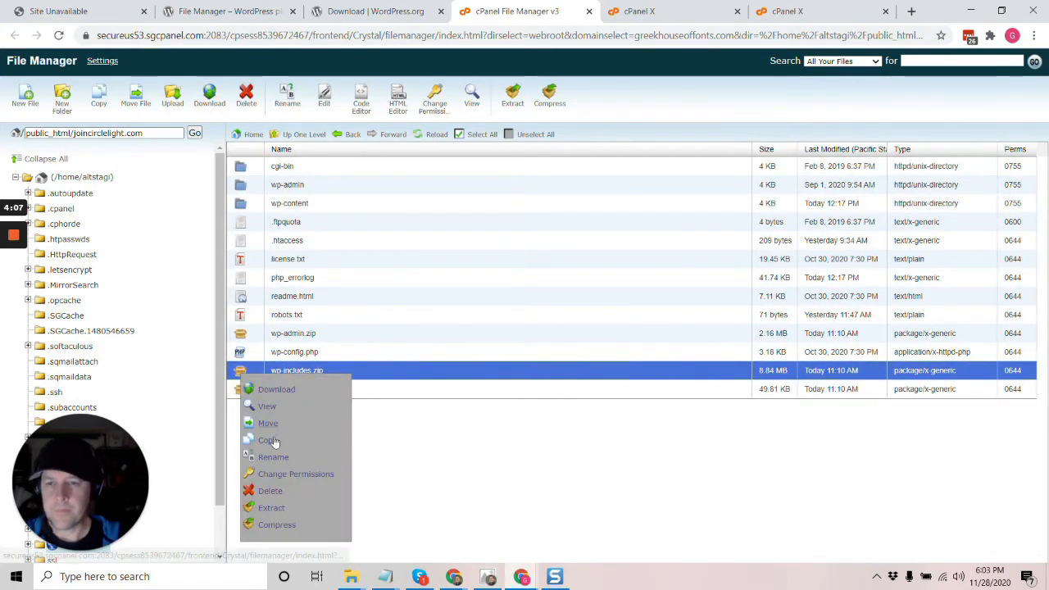
pyautogui.click(274, 507)
pyautogui.click(643, 356)
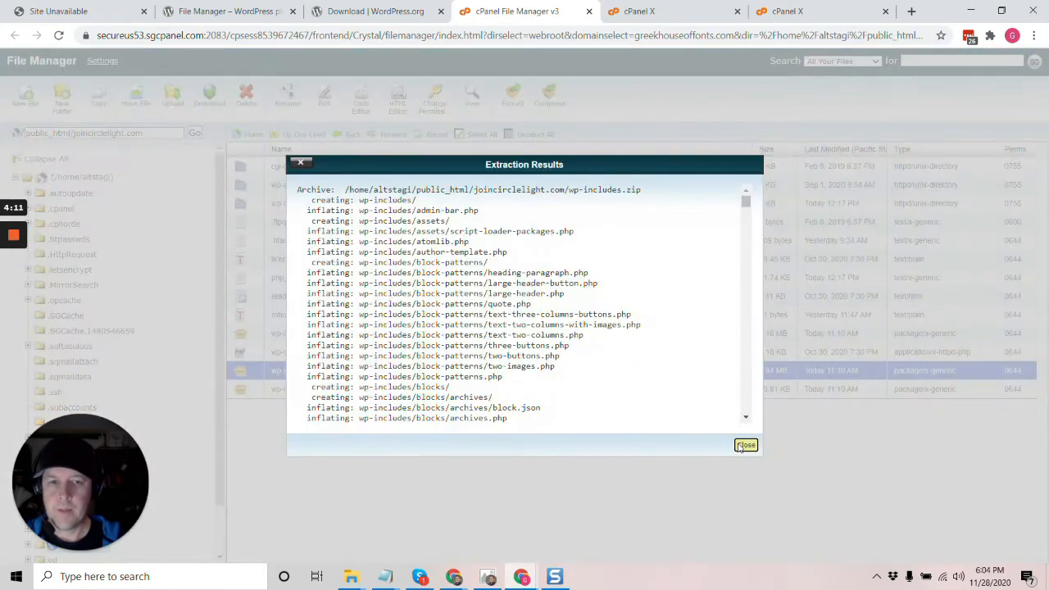
pyautogui.click(745, 445)
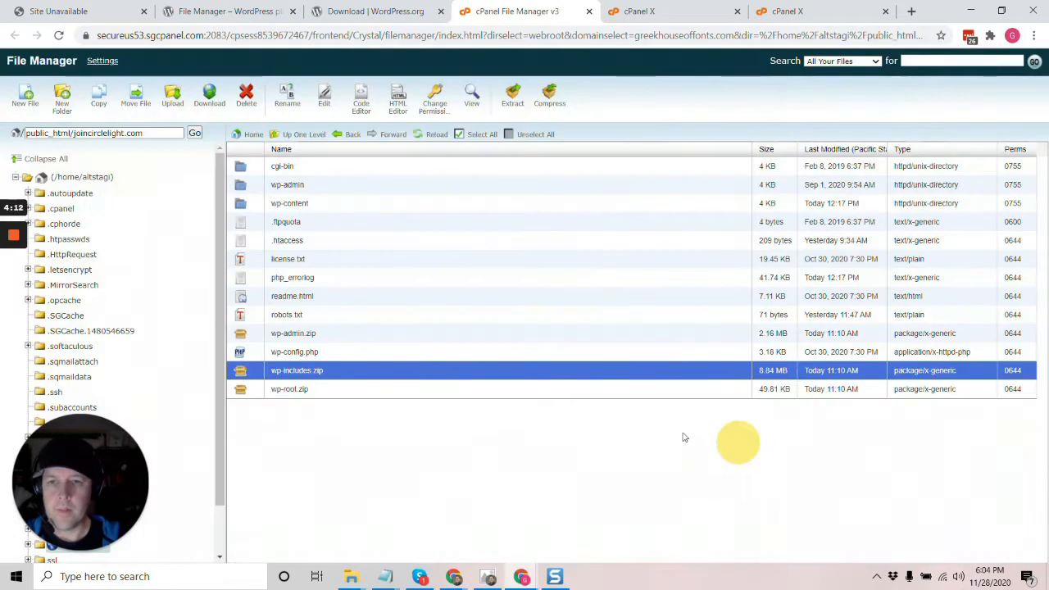
pyautogui.click(419, 136)
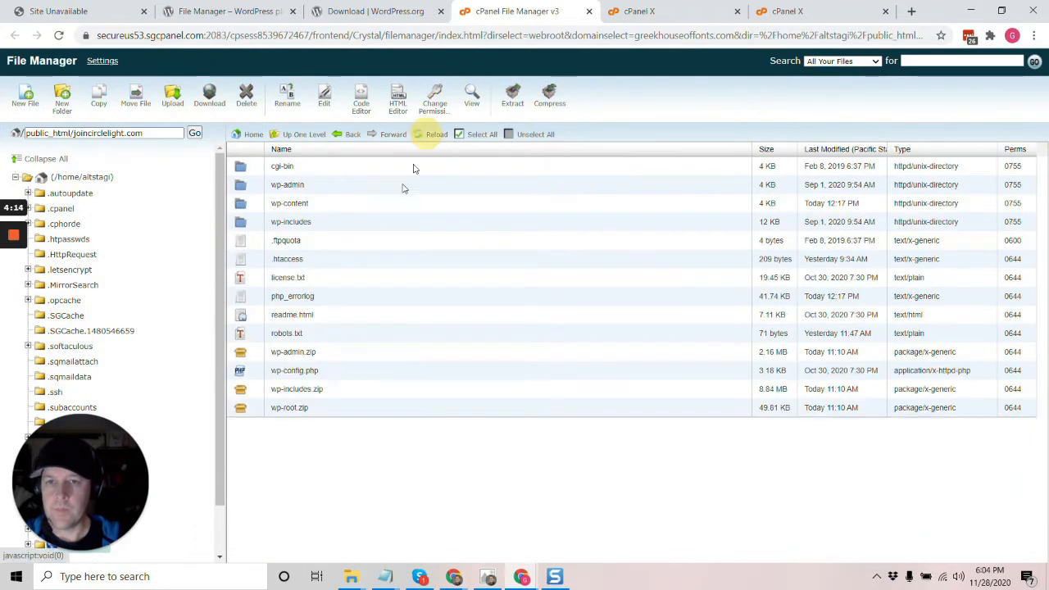
# Extract wp-root.zip into /public_html/joincirclelight.com.
pyautogui.click(242, 408)
pyautogui.rightClick(241, 408)
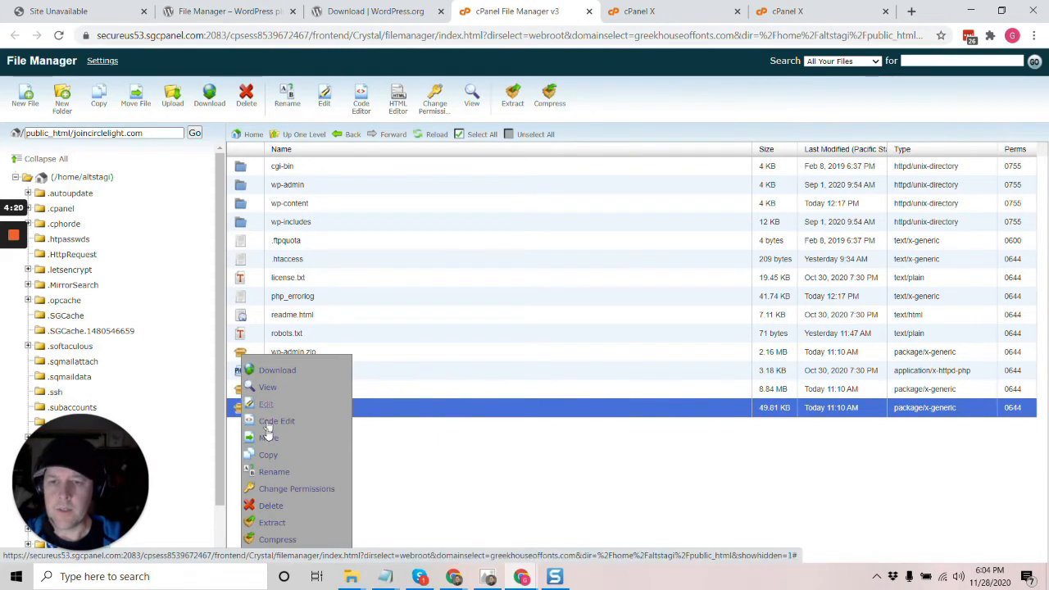
pyautogui.click(273, 522)
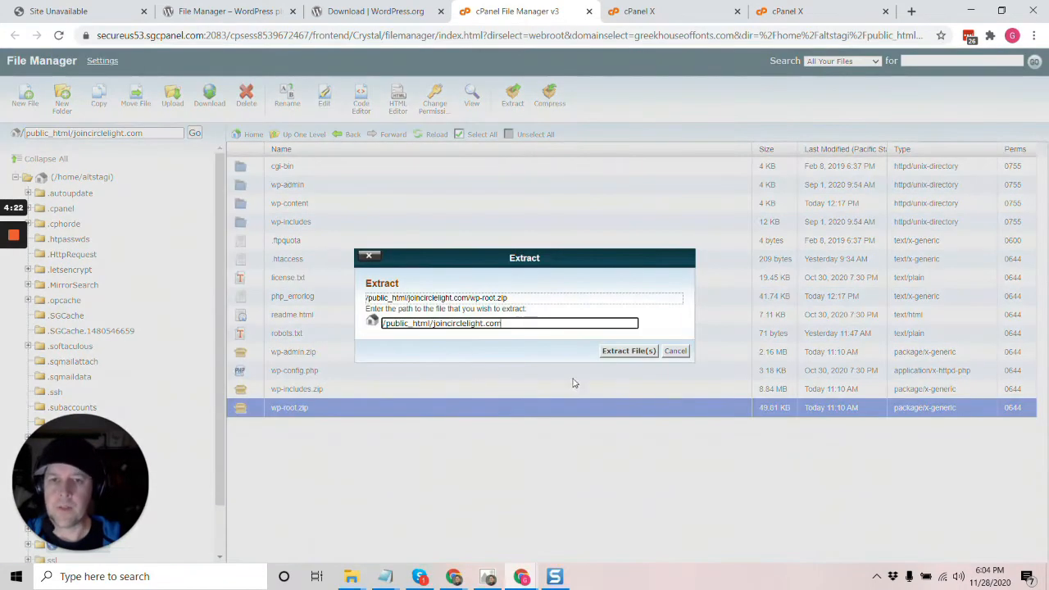
pyautogui.click(629, 352)
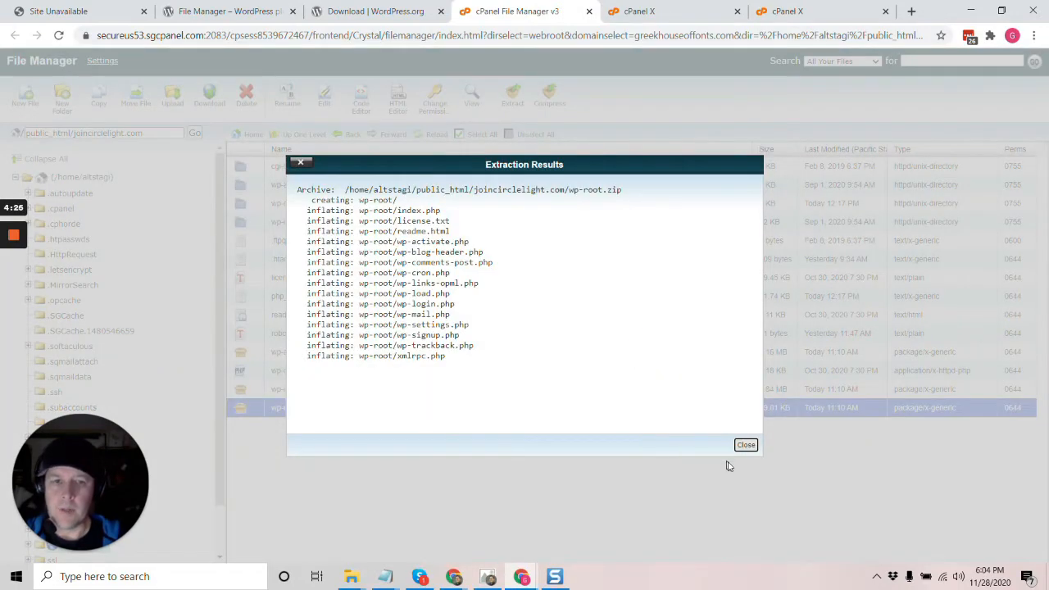
# Close the extraction results, reload the file list and open the extracted wp-root folder.
pyautogui.click(741, 445)
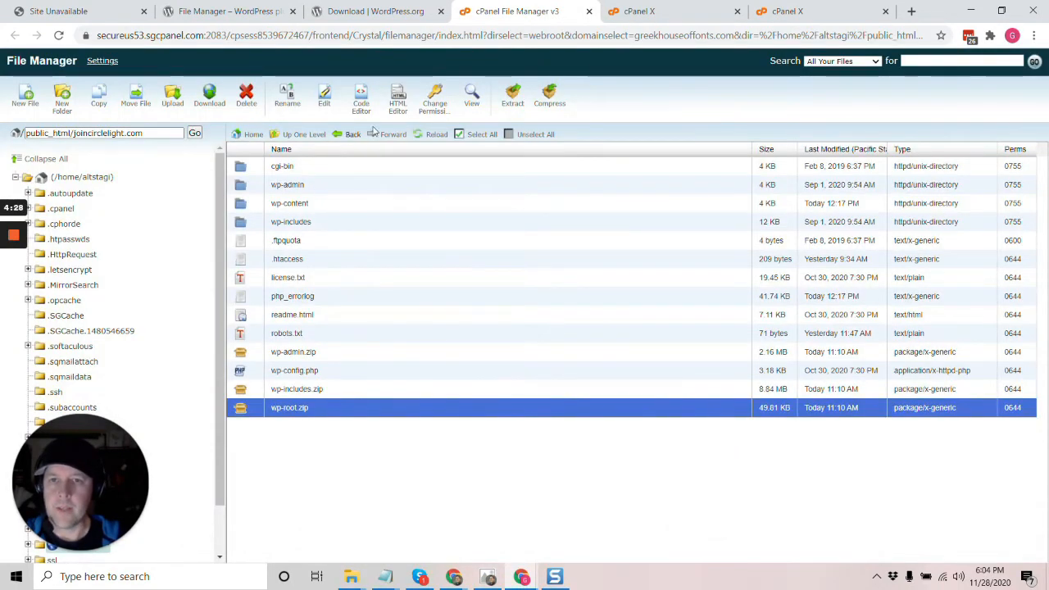
pyautogui.click(425, 134)
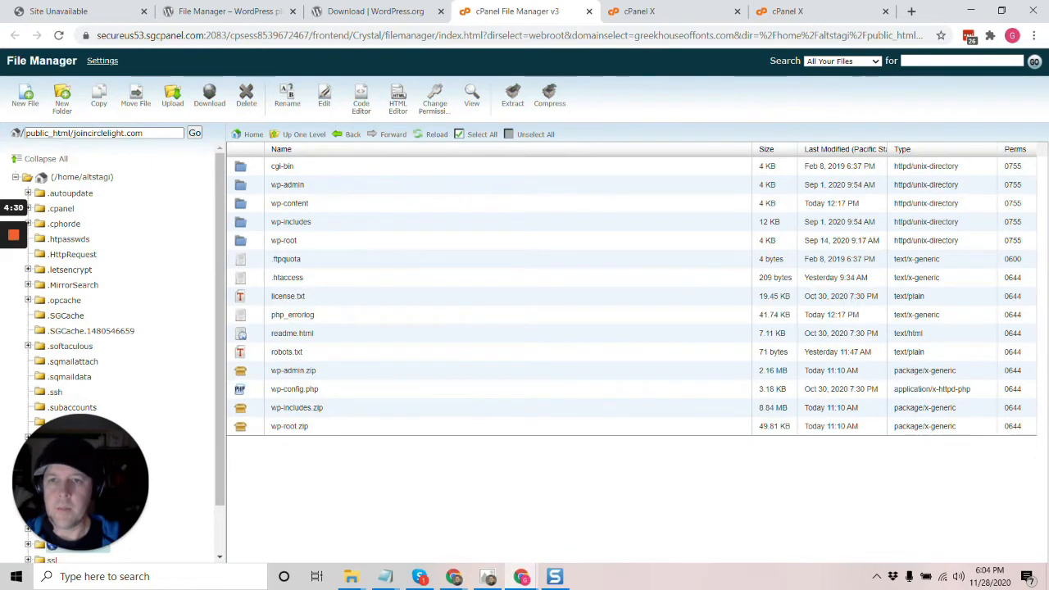
pyautogui.doubleClick(241, 242)
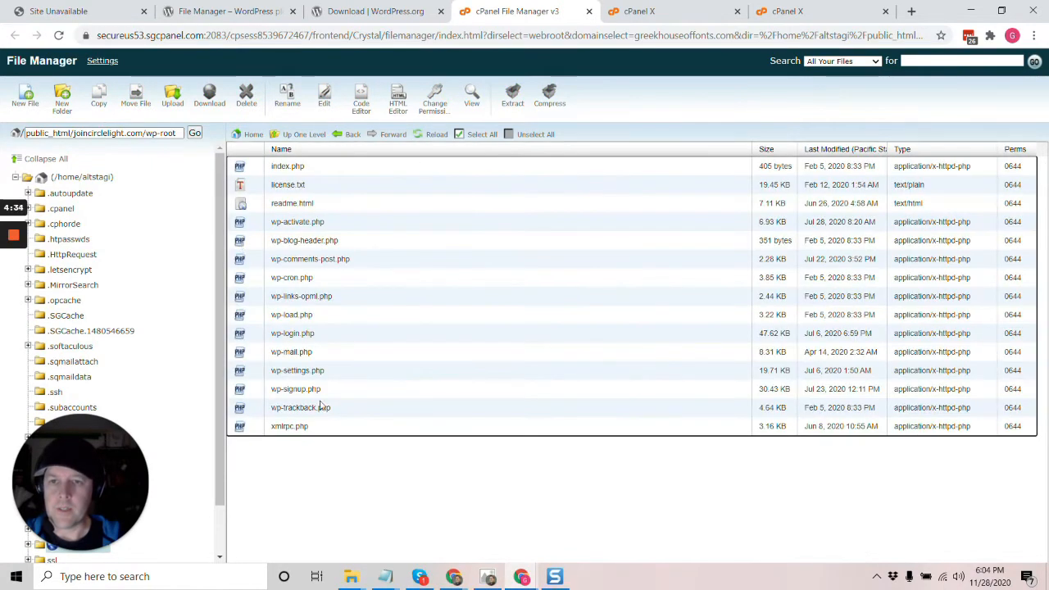
# Move all files in the wp-root folder, from index.php to xmlrpc.php, to /public_html/joincirclelight.com/.
pyautogui.click(257, 427)
pyautogui.keyDown('shift'); pyautogui.click(246, 167); pyautogui.keyUp('shift')
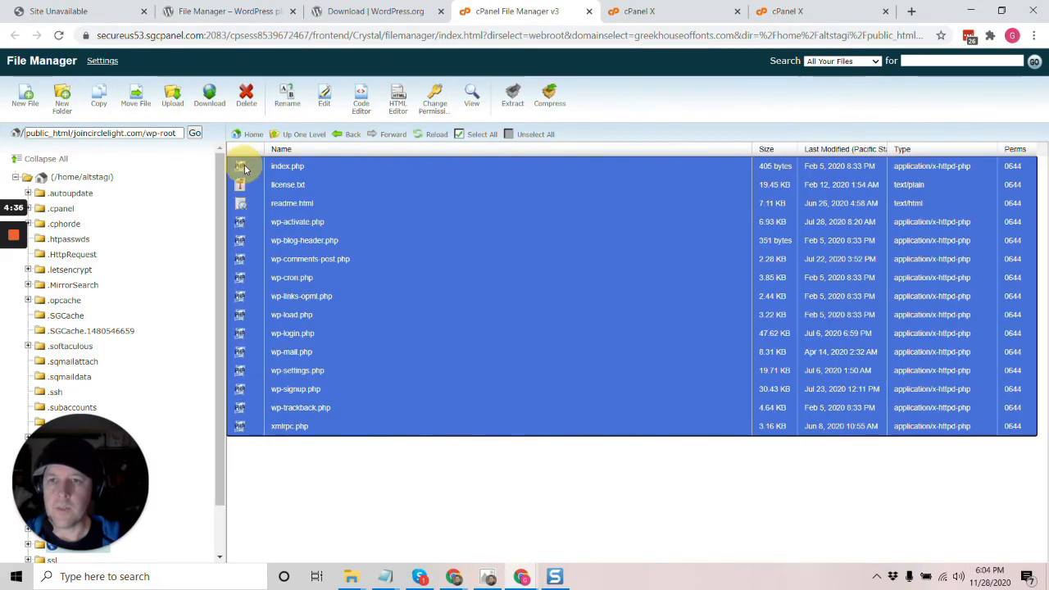
pyautogui.rightClick(279, 169)
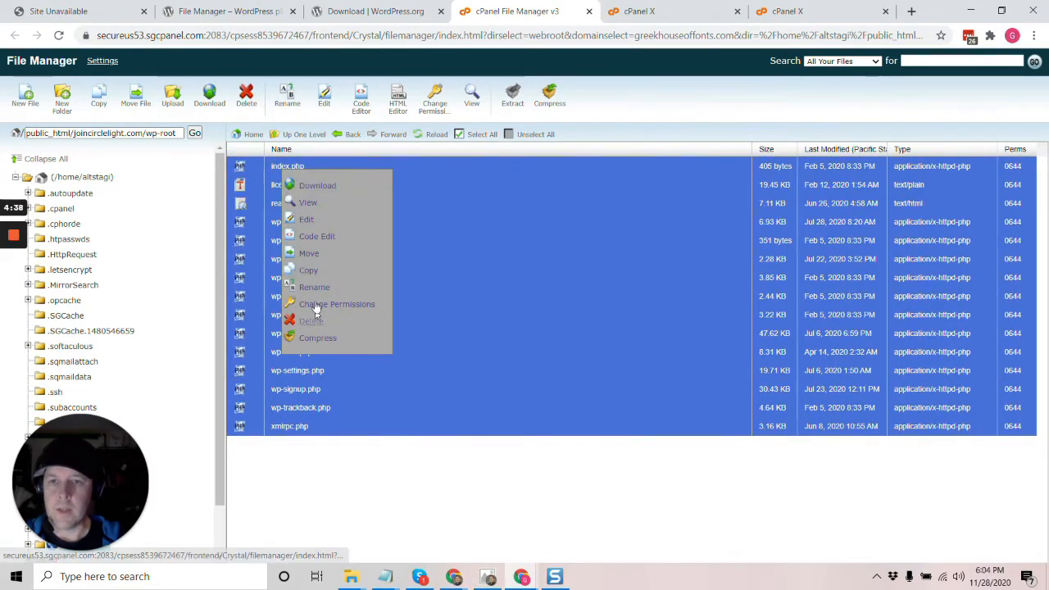
pyautogui.click(309, 252)
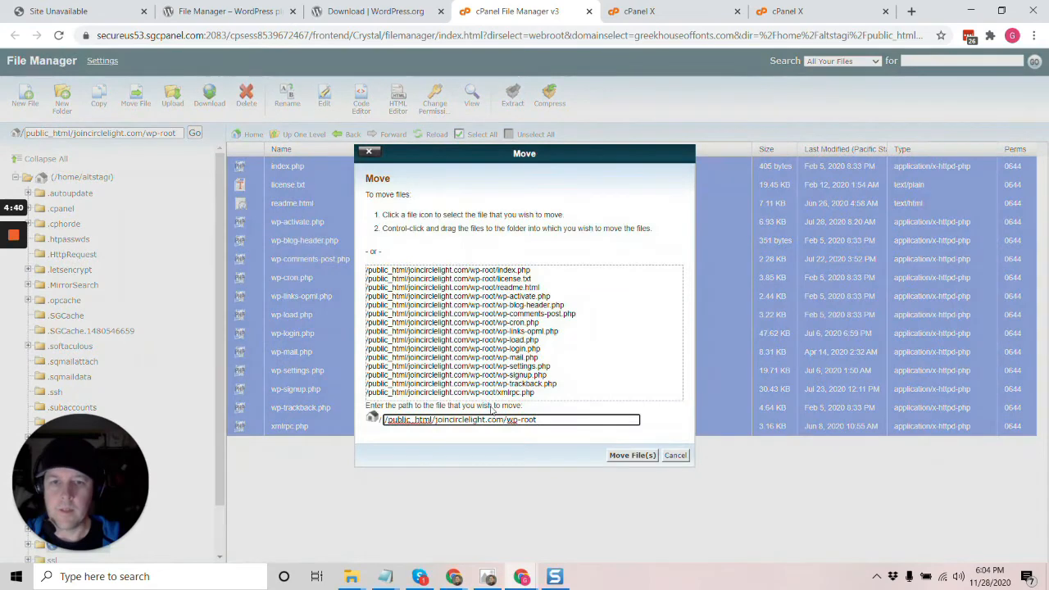
pyautogui.doubleClick(627, 421)
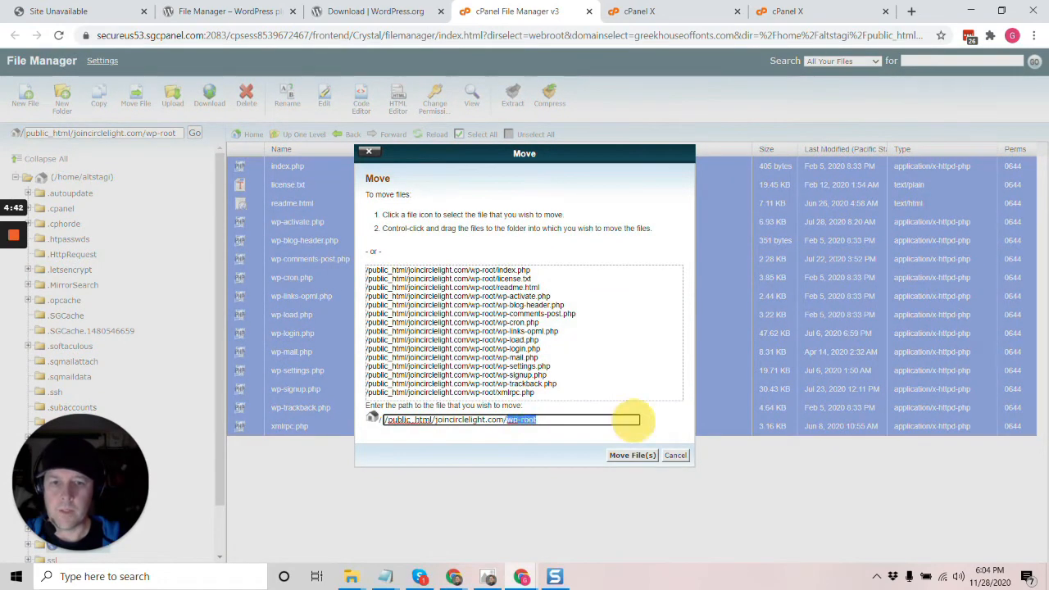
pyautogui.press('BackSpace')
pyautogui.click(632, 454)
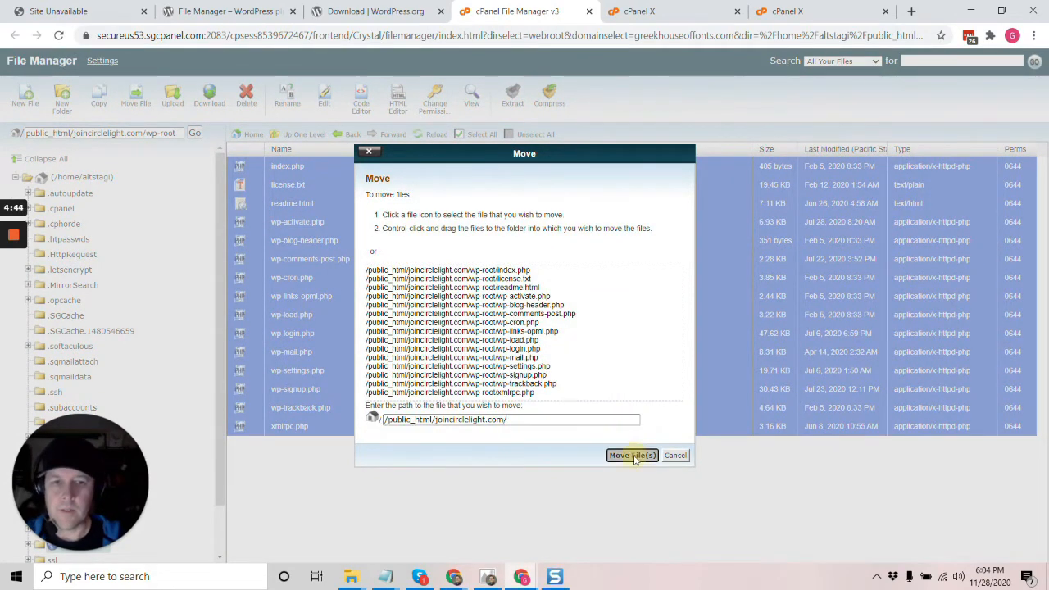
# Go back up to the site root and delete the emptied wp-root folder.
pyautogui.click(297, 135)
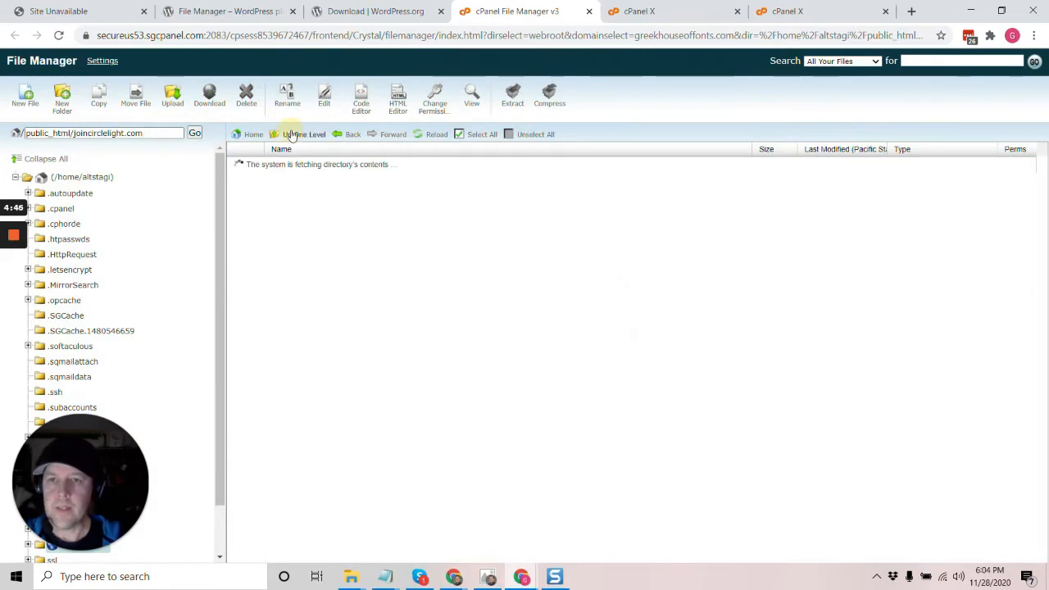
pyautogui.click(240, 240)
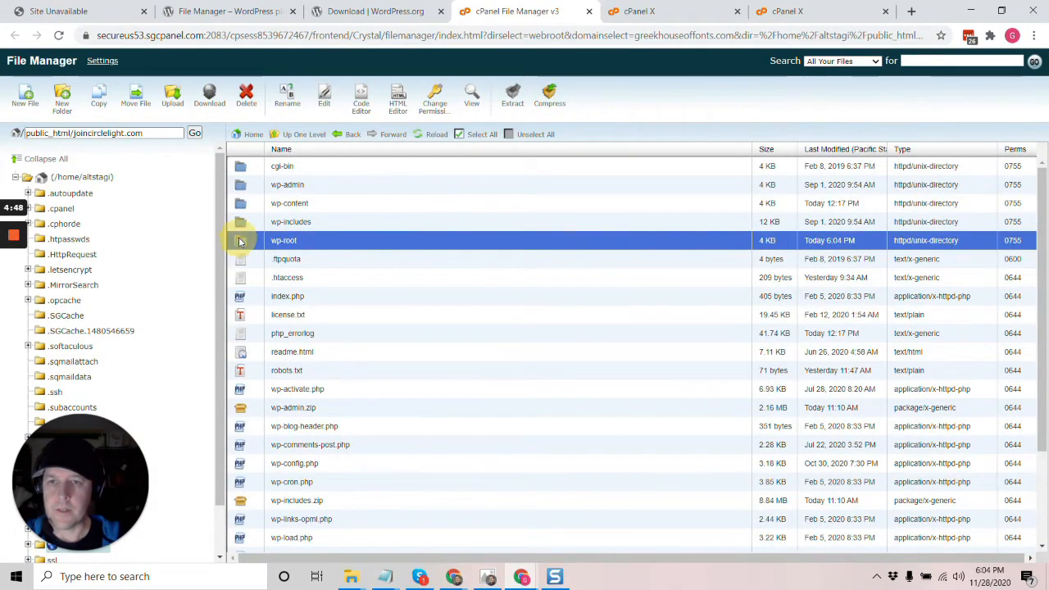
pyautogui.rightClick(240, 240)
pyautogui.click(289, 323)
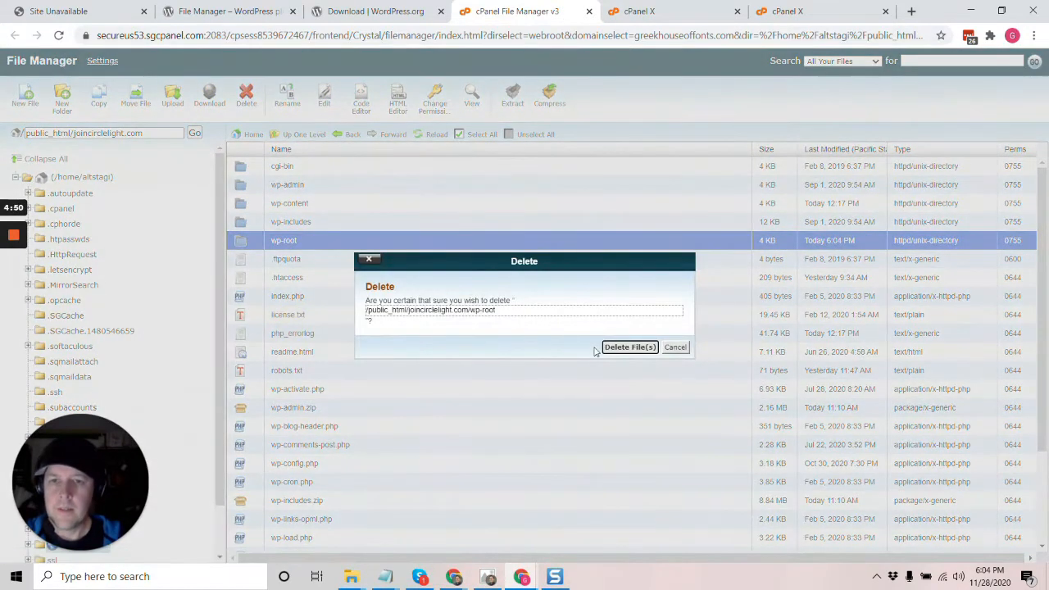
pyautogui.click(625, 347)
# Move wp-admin.zip, wp-includes.zip and wp-root.zip out of the site root into /public_html/.
pyautogui.scroll(-3, 324, 248)
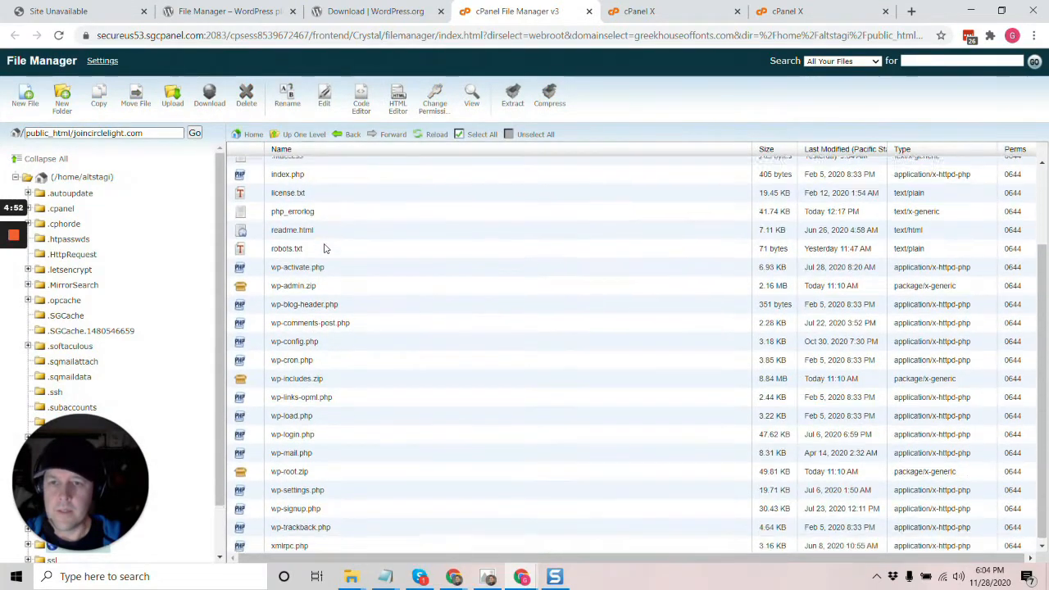
pyautogui.click(239, 284)
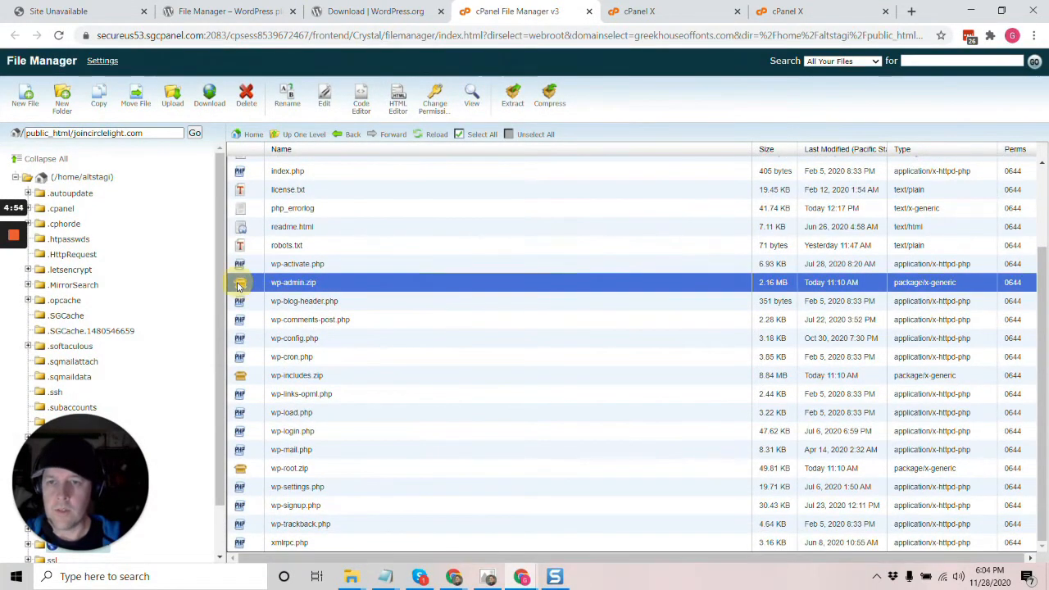
pyautogui.keyDown('ctrl'); pyautogui.click(243, 376); pyautogui.keyUp('ctrl')
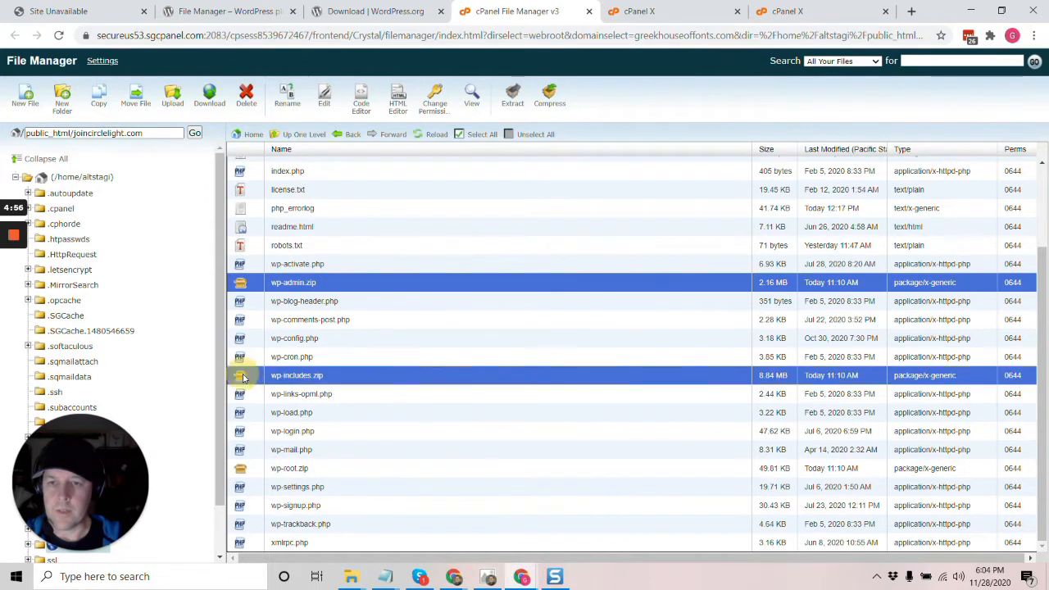
pyautogui.keyDown('ctrl'); pyautogui.click(246, 468); pyautogui.keyUp('ctrl')
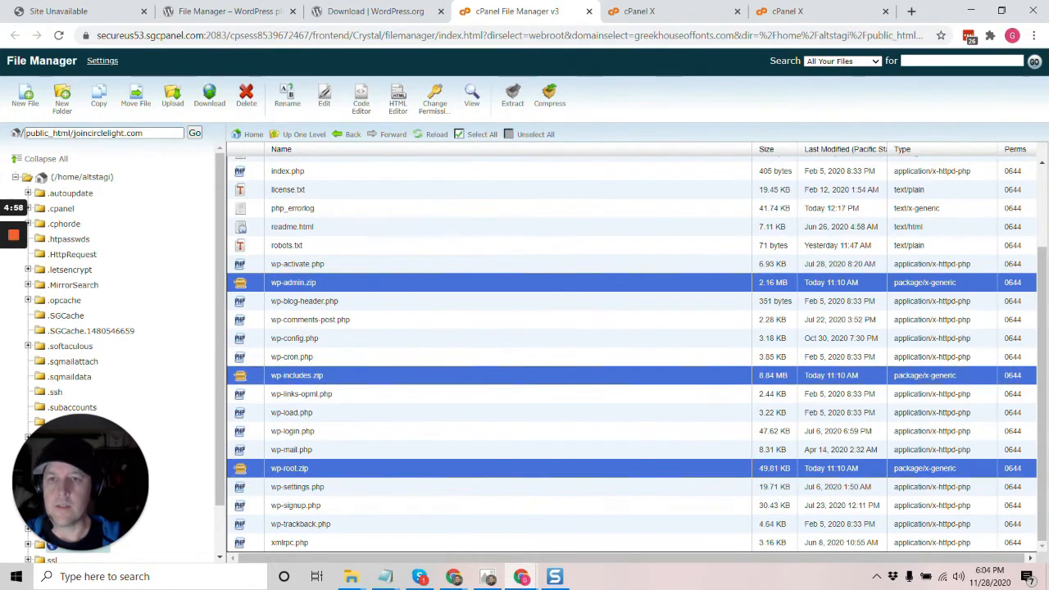
pyautogui.rightClick(336, 286)
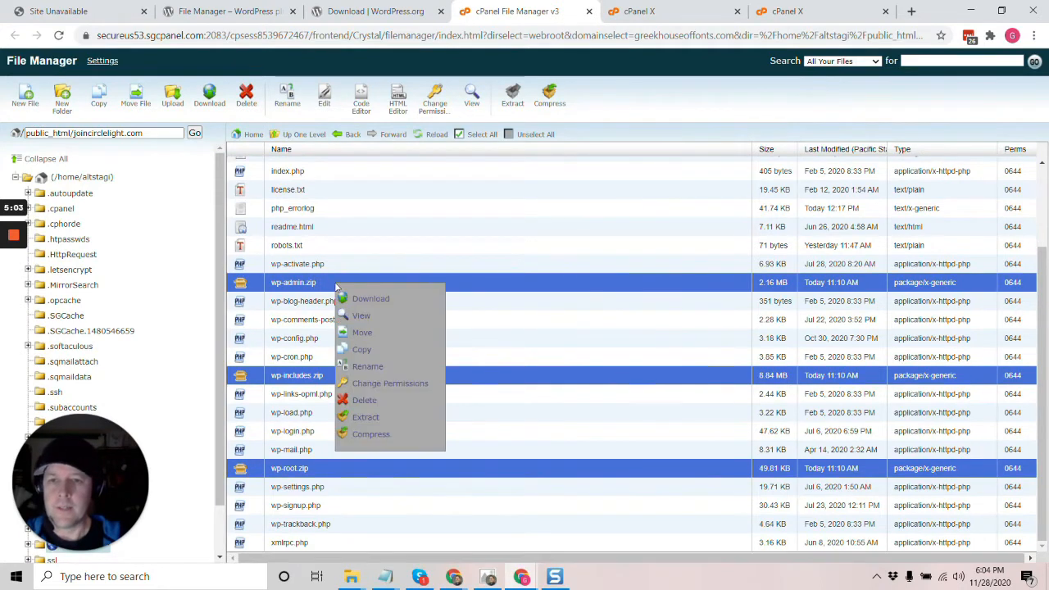
pyautogui.click(359, 336)
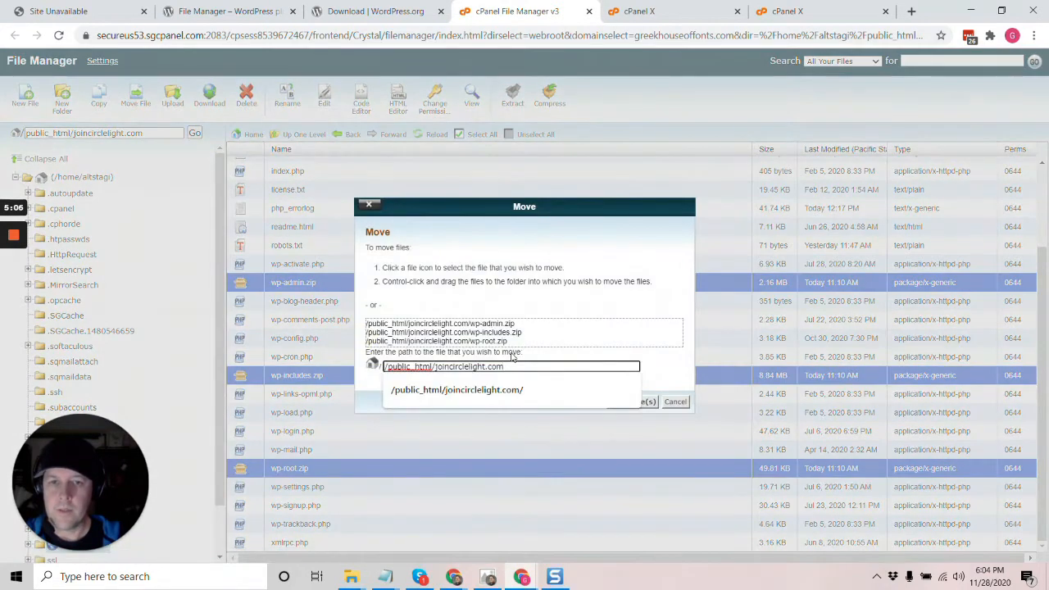
pyautogui.moveTo(435, 366); pyautogui.dragTo(655, 382)
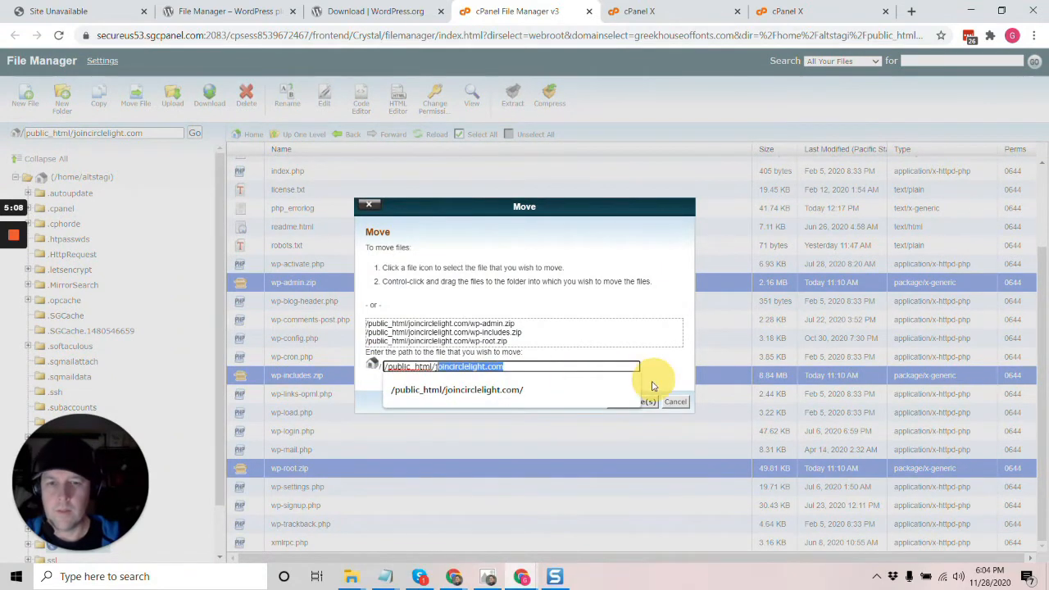
pyautogui.press('BackSpace')
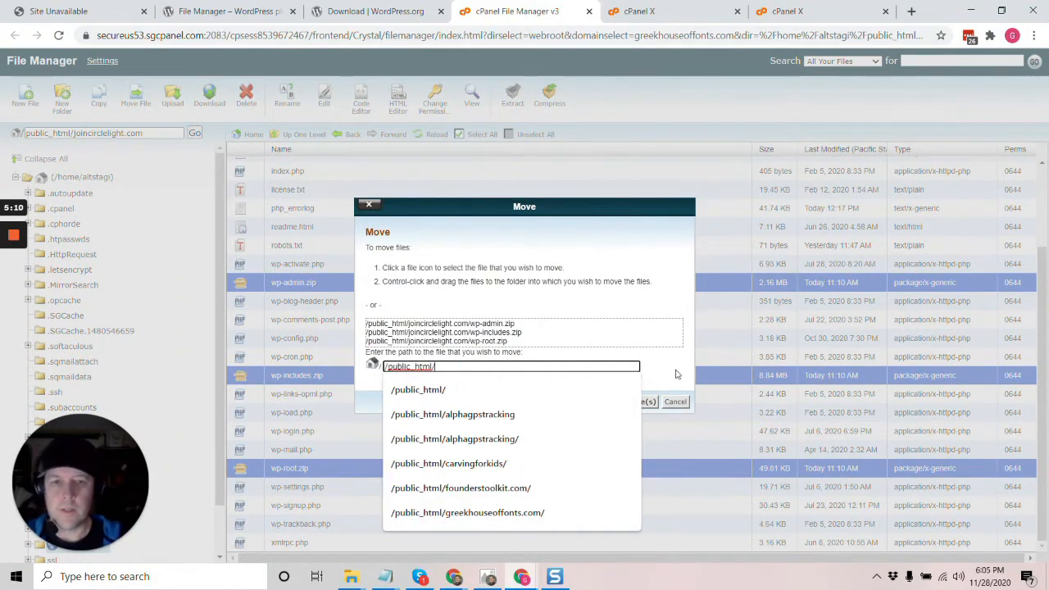
pyautogui.click(679, 374)
pyautogui.click(627, 400)
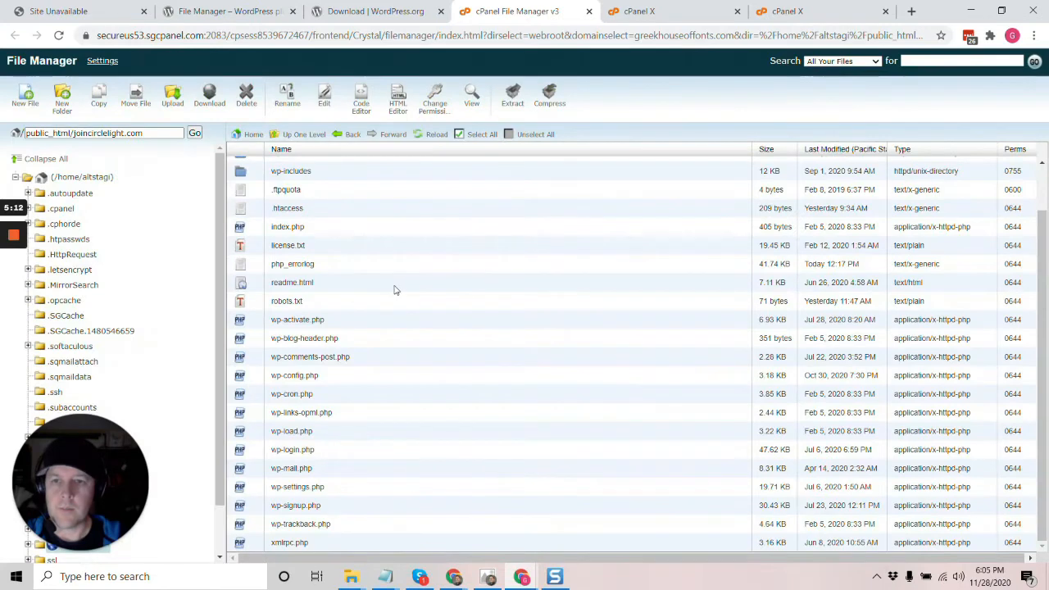
# Open the site root's .htaccess file for editing.
pyautogui.scroll(2, 389, 288)
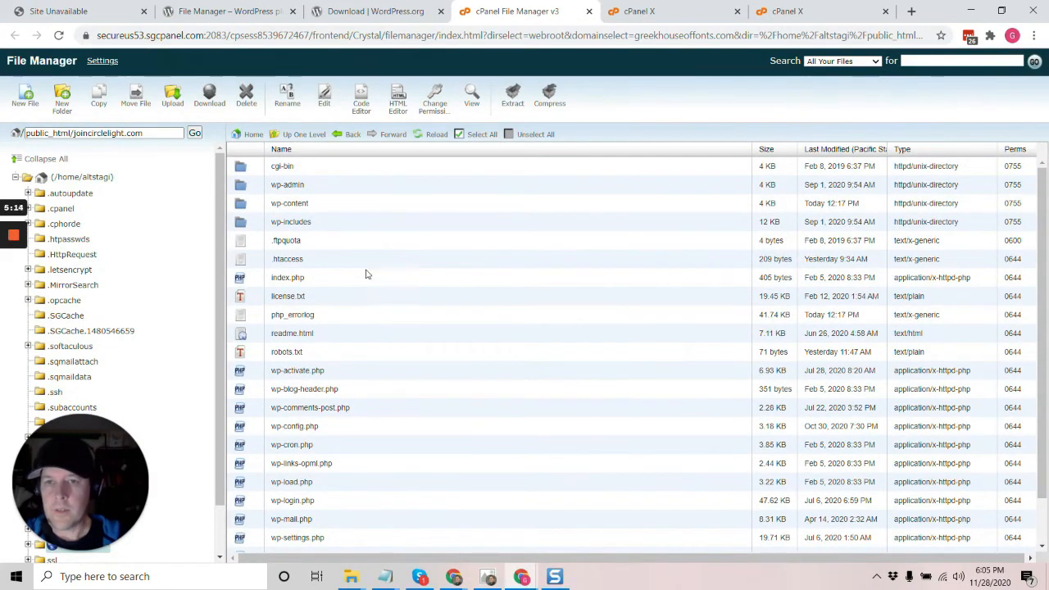
pyautogui.click(244, 261)
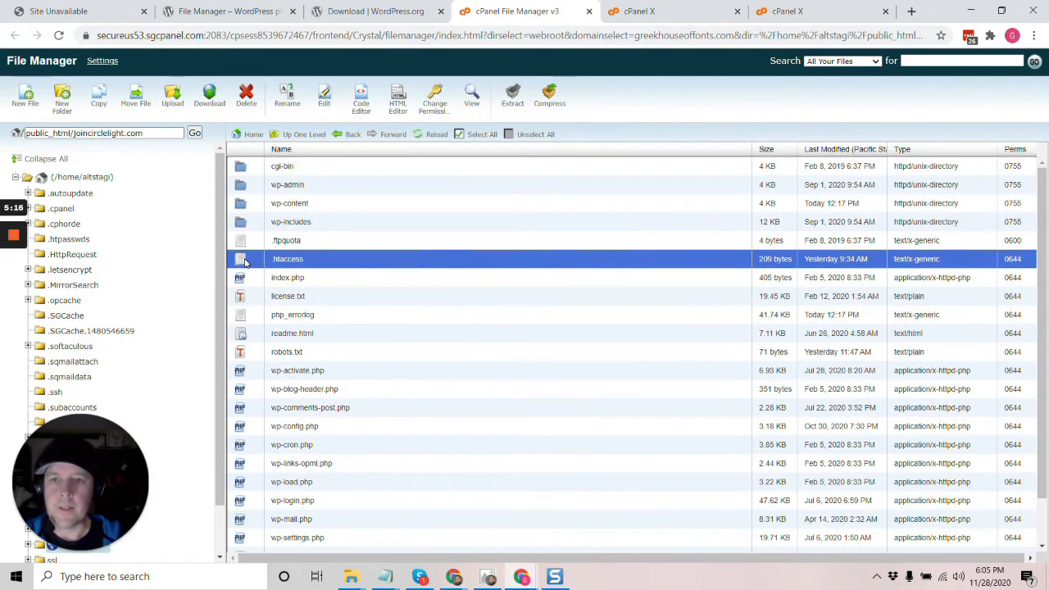
pyautogui.rightClick(247, 260)
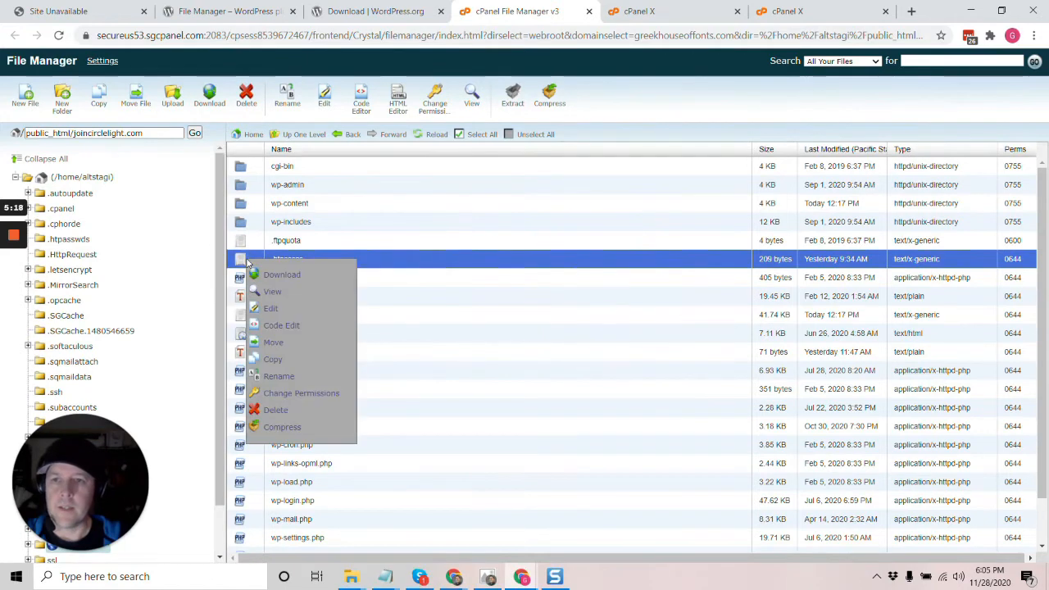
pyautogui.click(273, 301)
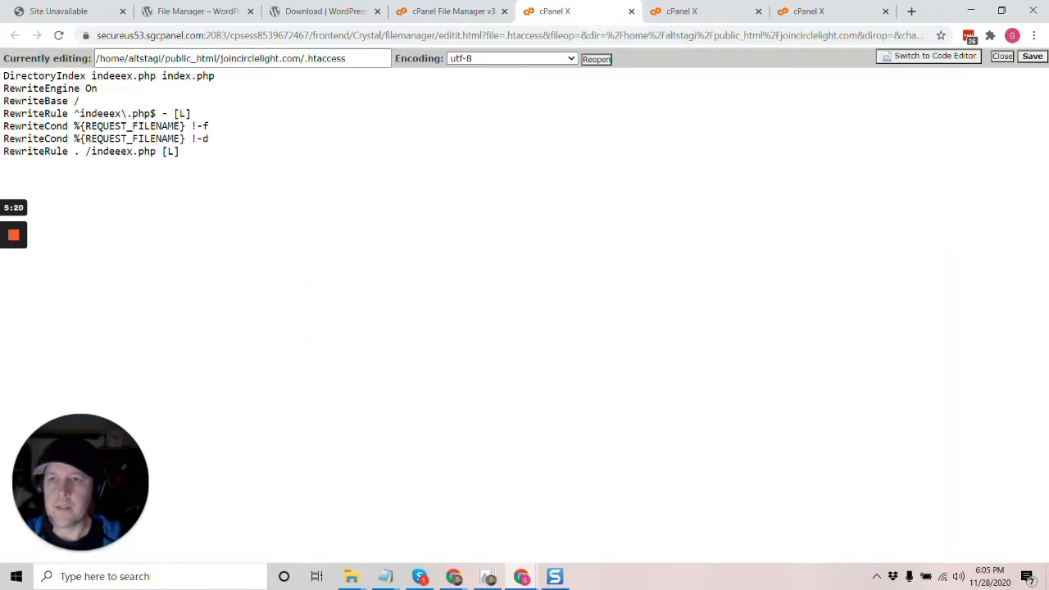
# Check the indeeex.php references in .htaccess and delete the file's entire contents.
pyautogui.moveTo(92, 75); pyautogui.dragTo(155, 77)
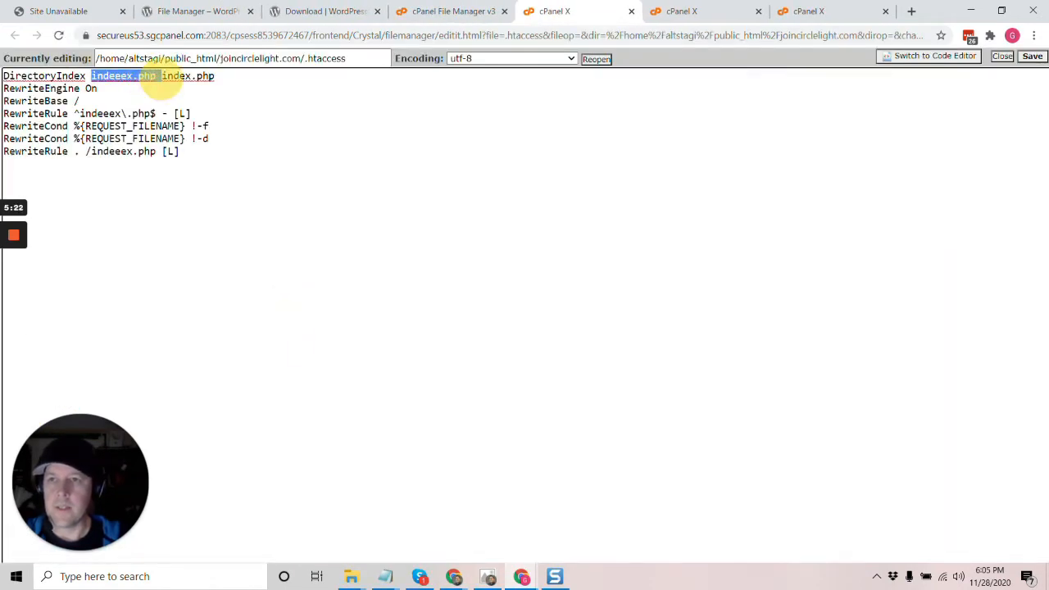
pyautogui.click(99, 112)
pyautogui.click(204, 152)
pyautogui.hotkey('ctrl', 'a')
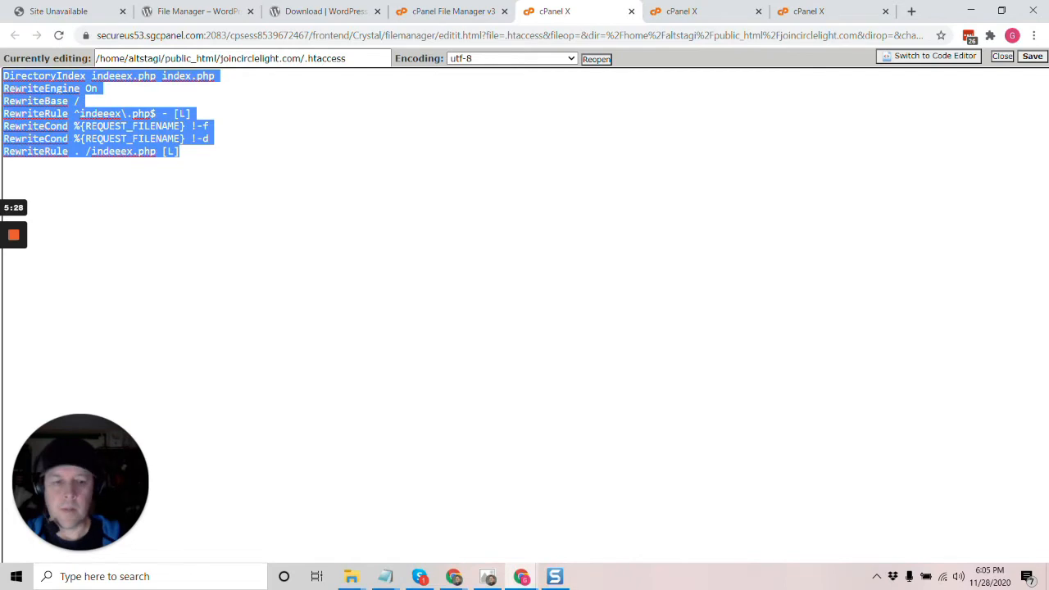
pyautogui.press('Delete')
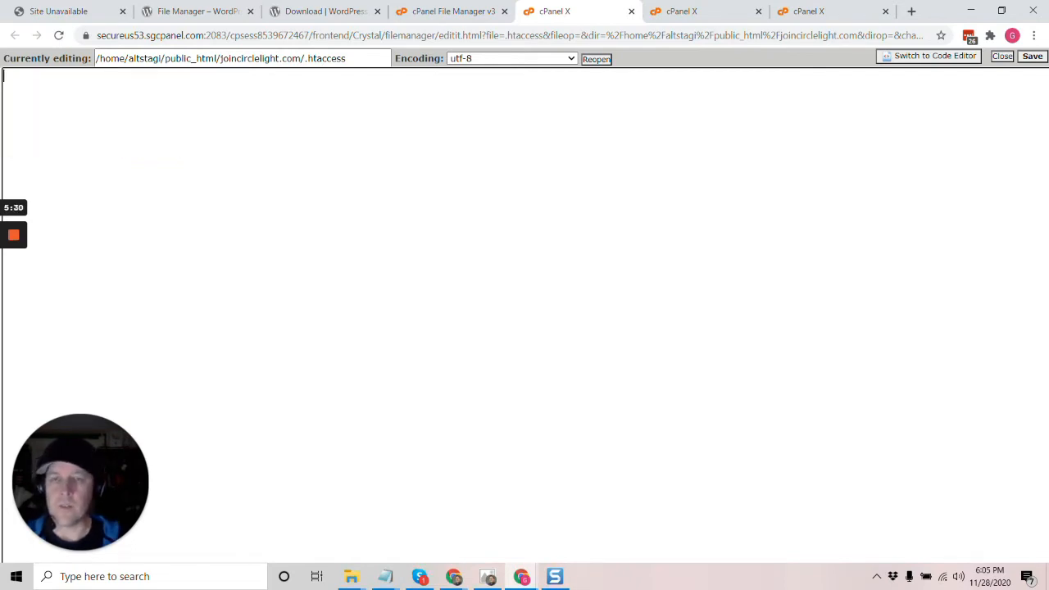
pyautogui.click(742, 415)
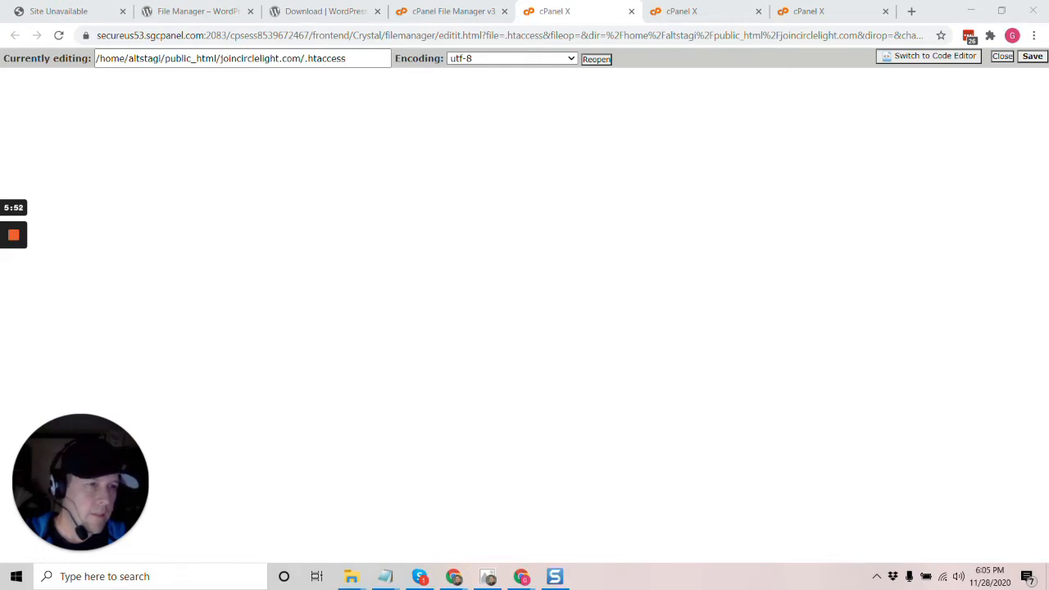
pyautogui.click(337, 457)
pyautogui.click(188, 183)
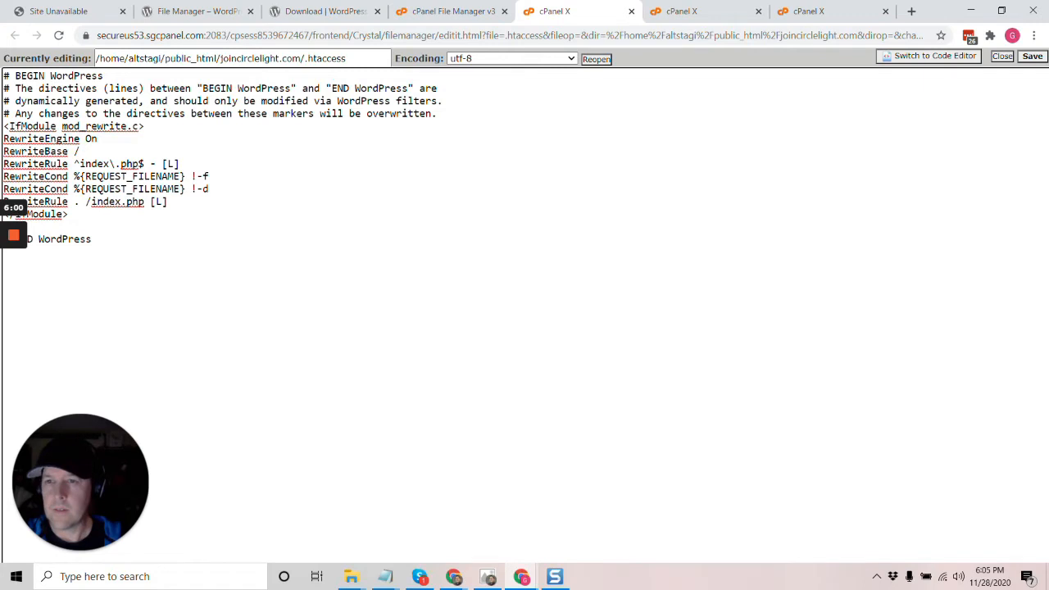
pyautogui.hotkey('ctrl', 'z')
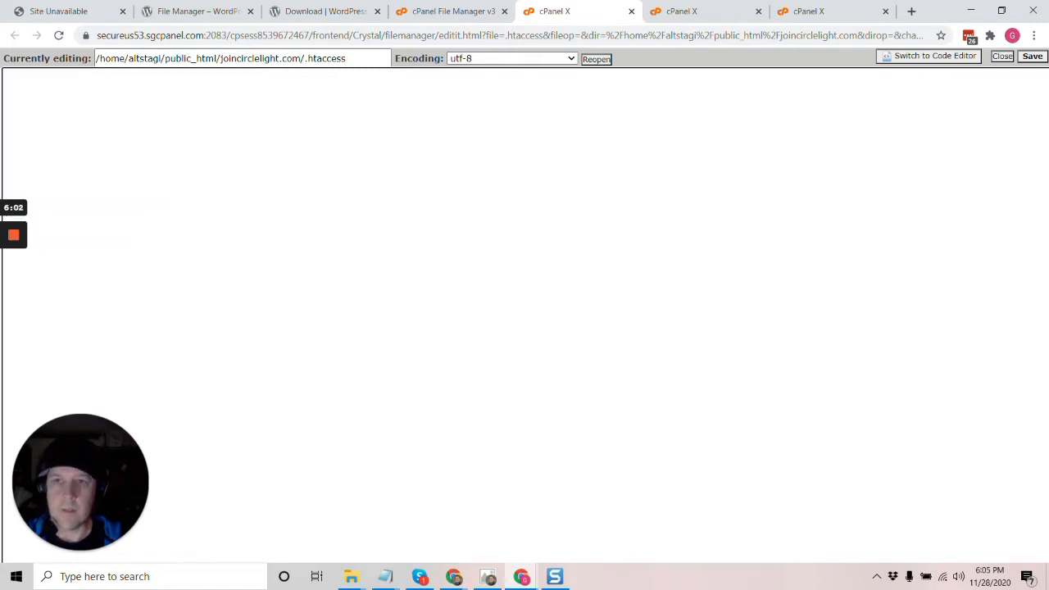
pyautogui.click(466, 415)
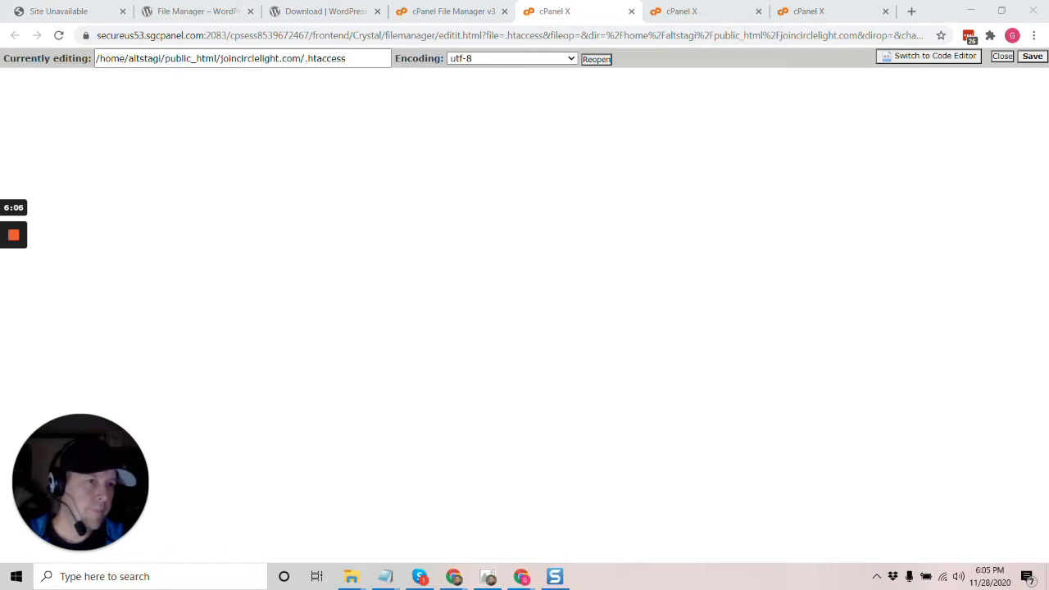
pyautogui.click(363, 505)
pyautogui.click(171, 173)
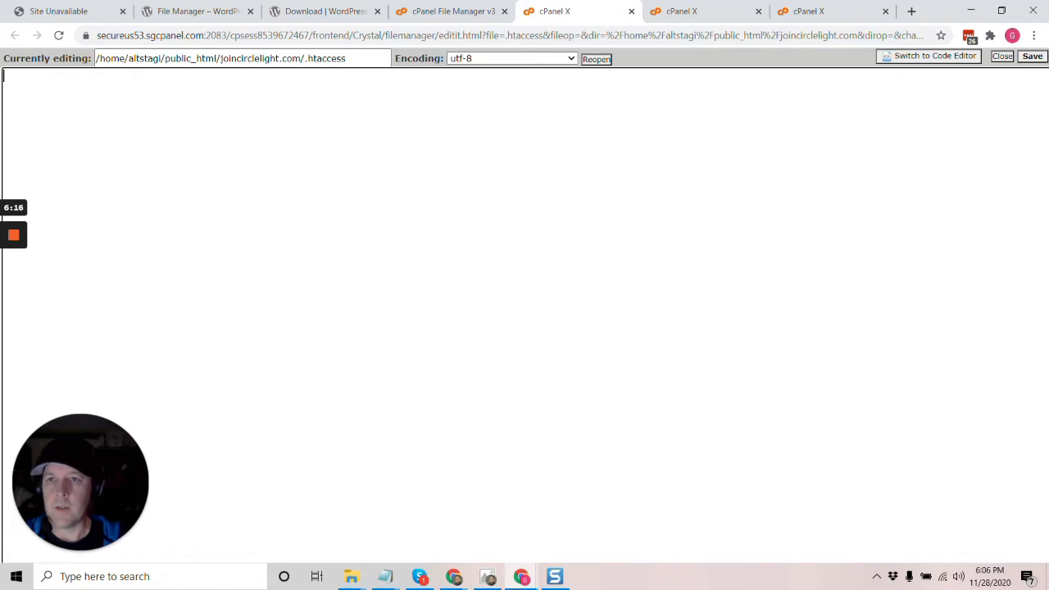
pyautogui.write('# BEGIN <IfModule mod_rewrite.c> RewriteEngine On RewriteCond %{SERVER_PORT} 80 RewriteRule ^(.*)$ https://gigvillage.com/$1 [R,L] RewriteBase / RewriteRule ^index.php$ - [L] RewriteCond %{REQUEST_FILENAME} !-f RewriteCond %{REQUEST_FILENAME} !-d RewriteRule . index.php [L] </IfModule> # END')
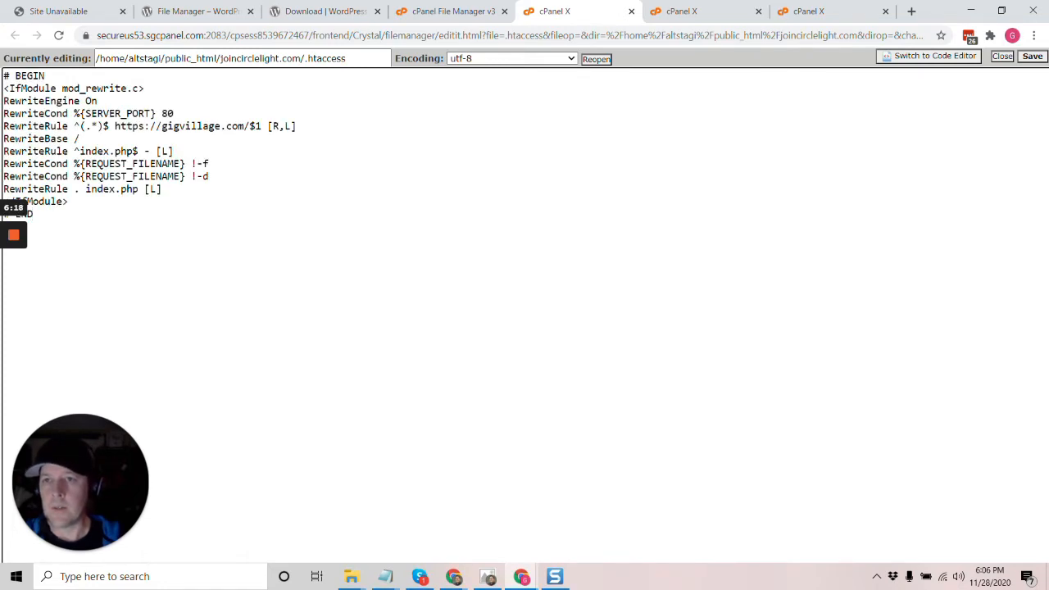
pyautogui.click(218, 59)
pyautogui.doubleClick(237, 59)
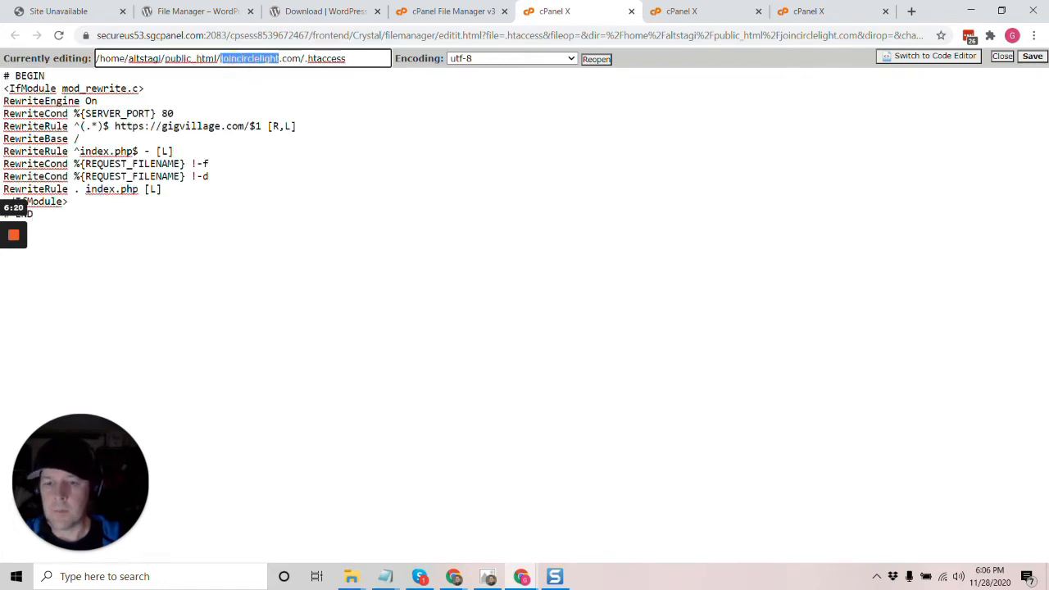
pyautogui.hotkey('ctrl', 'c')
pyautogui.doubleClick(191, 126)
pyautogui.hotkey('ctrl', 'v')
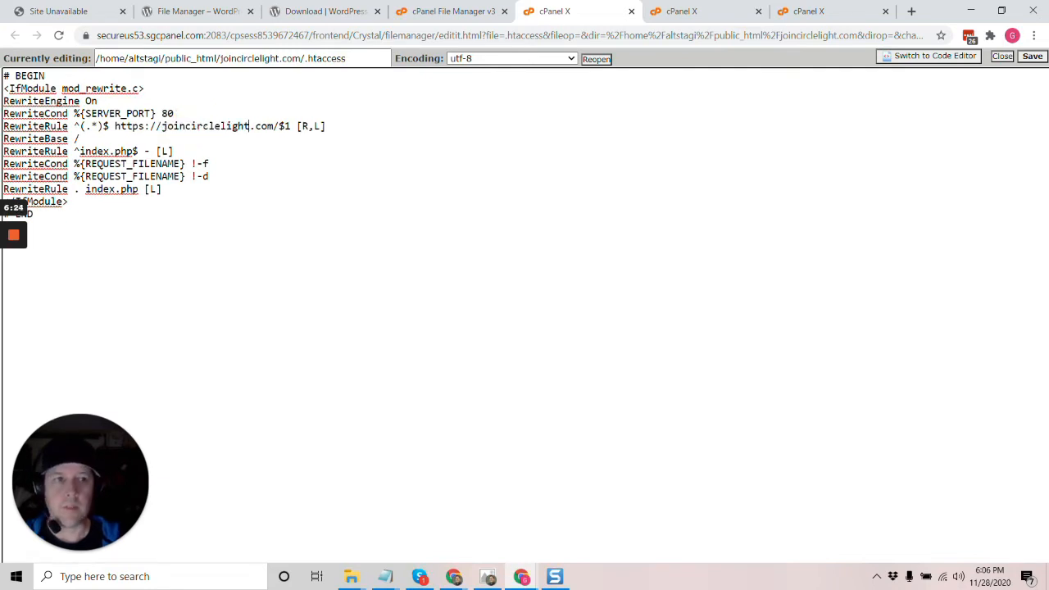
# Save the rewritten .htaccess file and close its editor.
pyautogui.click(1030, 58)
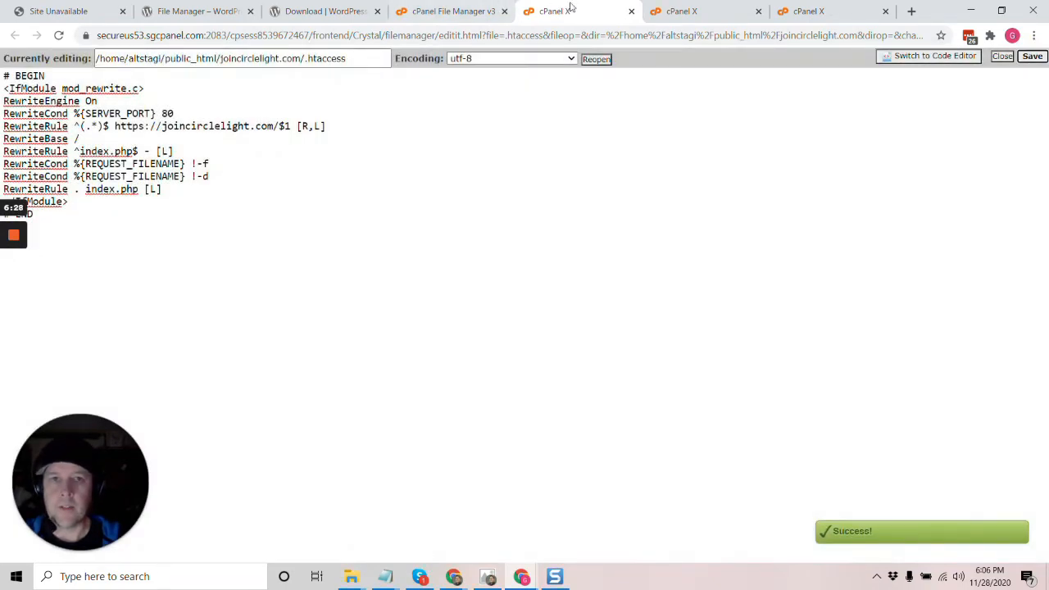
pyautogui.click(631, 11)
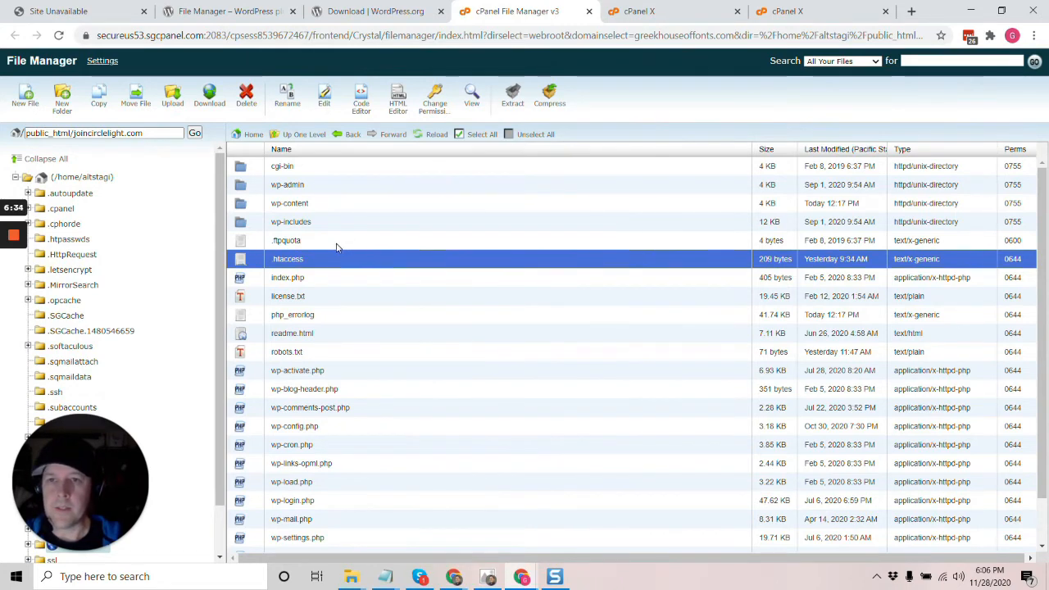
# Inspect the contents of the wp-content folder, return to the joincirclelight.com root and locate wp-config.php.
pyautogui.doubleClick(240, 205)
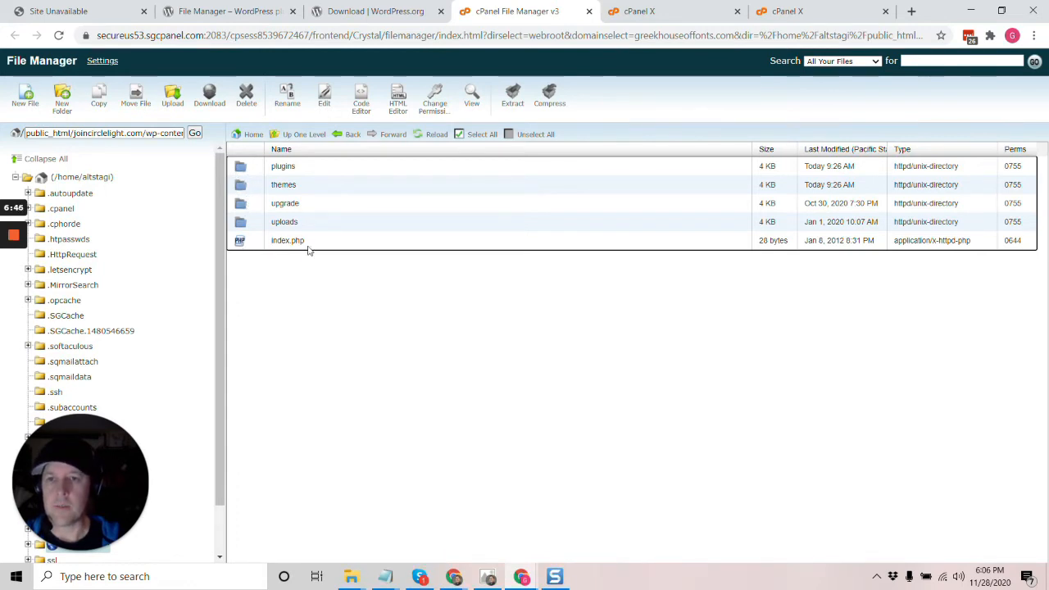
pyautogui.click(299, 135)
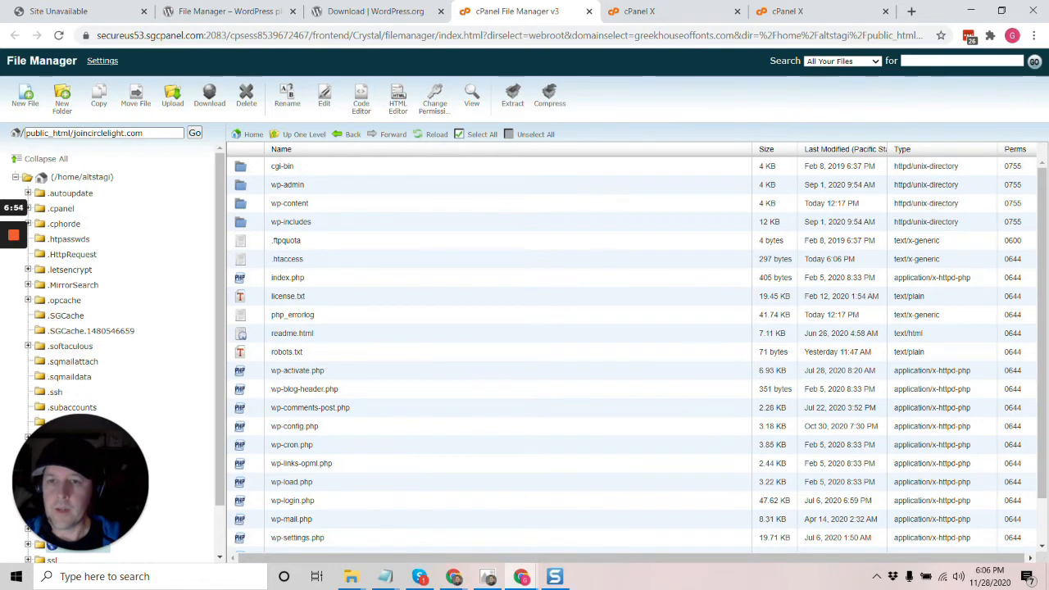
pyautogui.scroll(-1, 284, 404)
pyautogui.click(242, 377)
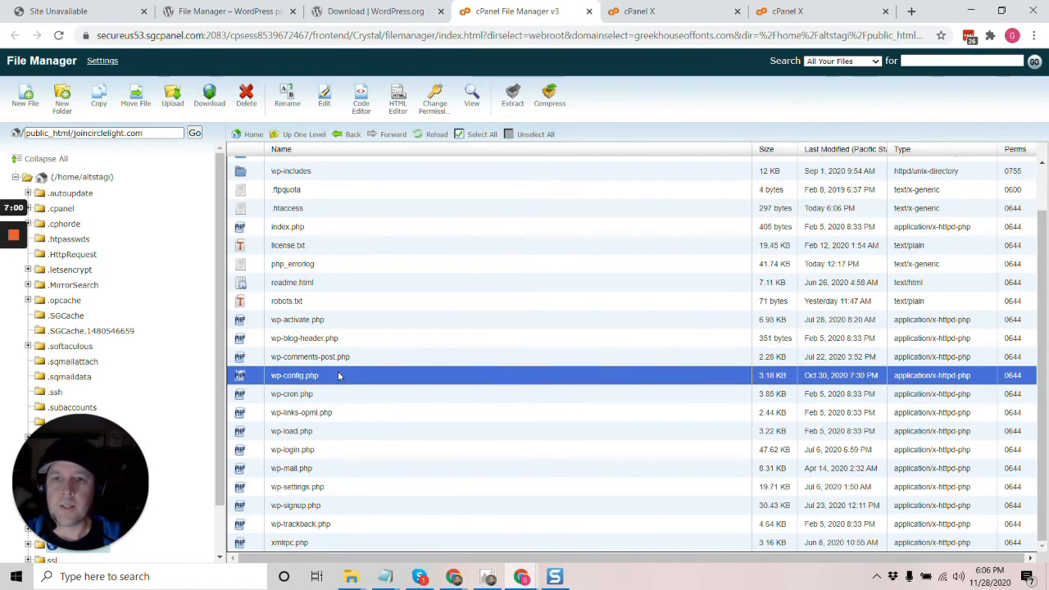
# Examine the obfuscated PHP code in the open malicious files indeeex.php and 62fkwh4r.php.
pyautogui.click(637, 14)
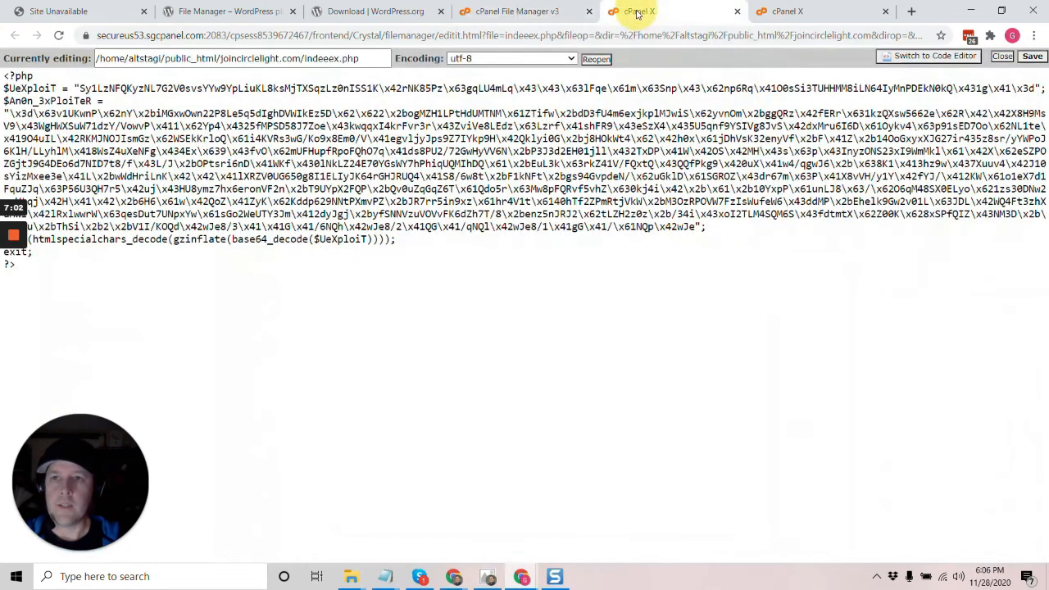
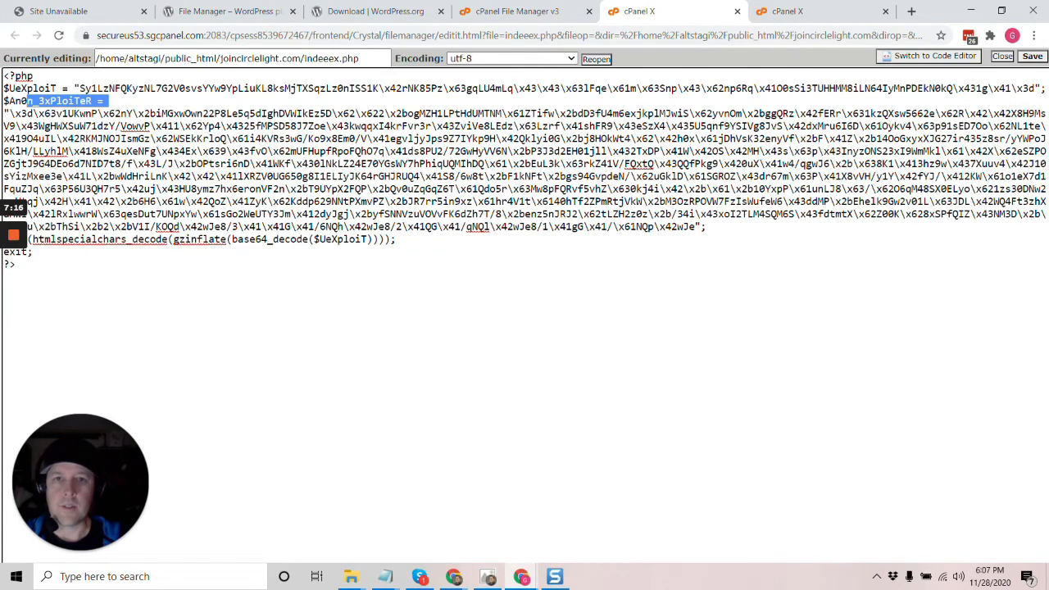
pyautogui.click(787, 12)
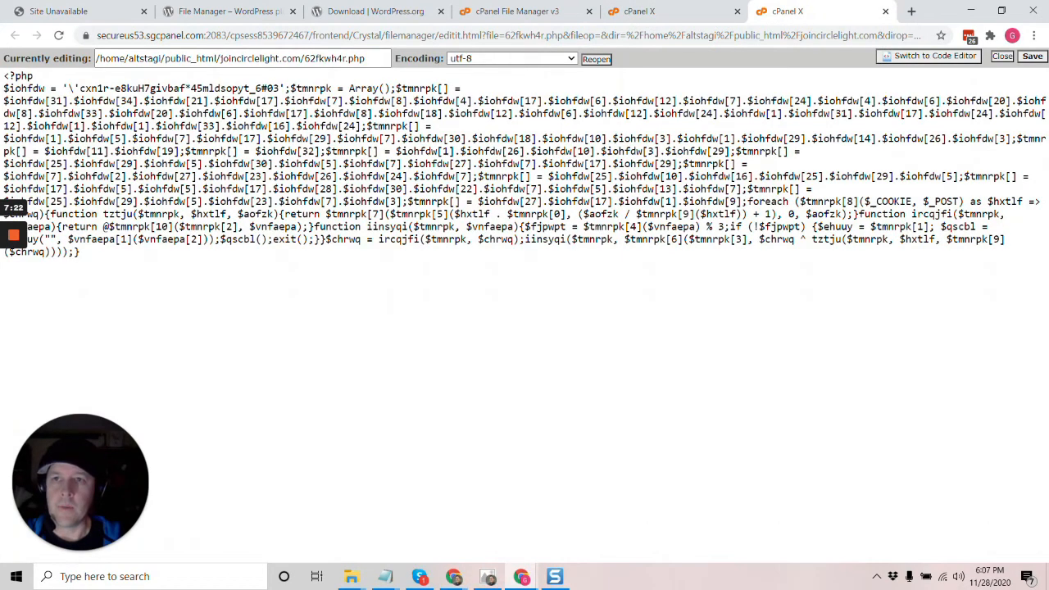
pyautogui.doubleClick(334, 58)
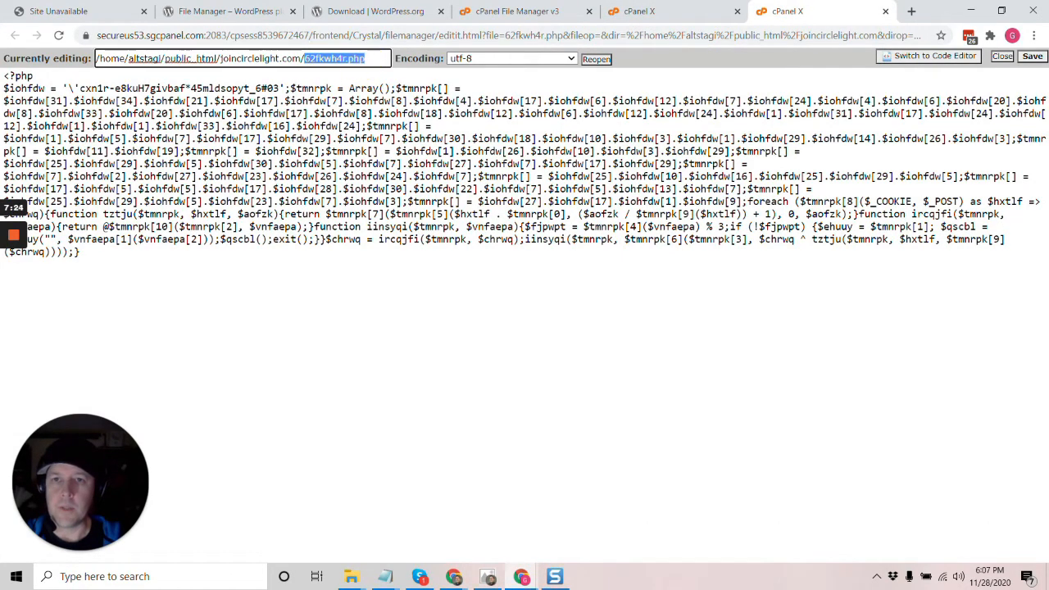
pyautogui.click(264, 239)
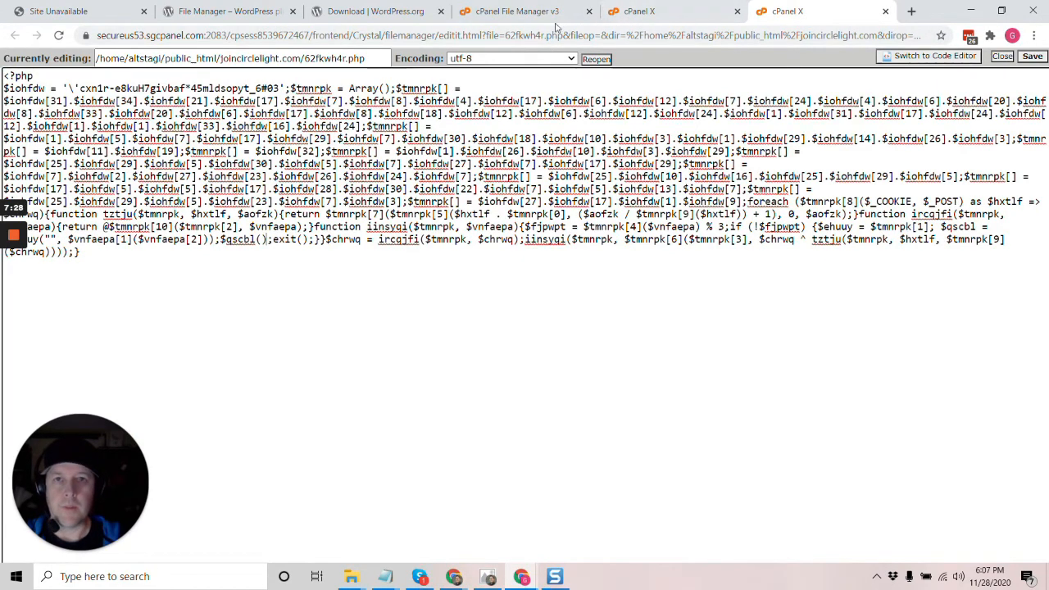
# Recheck the file listing of the site root and review the File Manager plugin's page on WordPress.org.
pyautogui.click(529, 12)
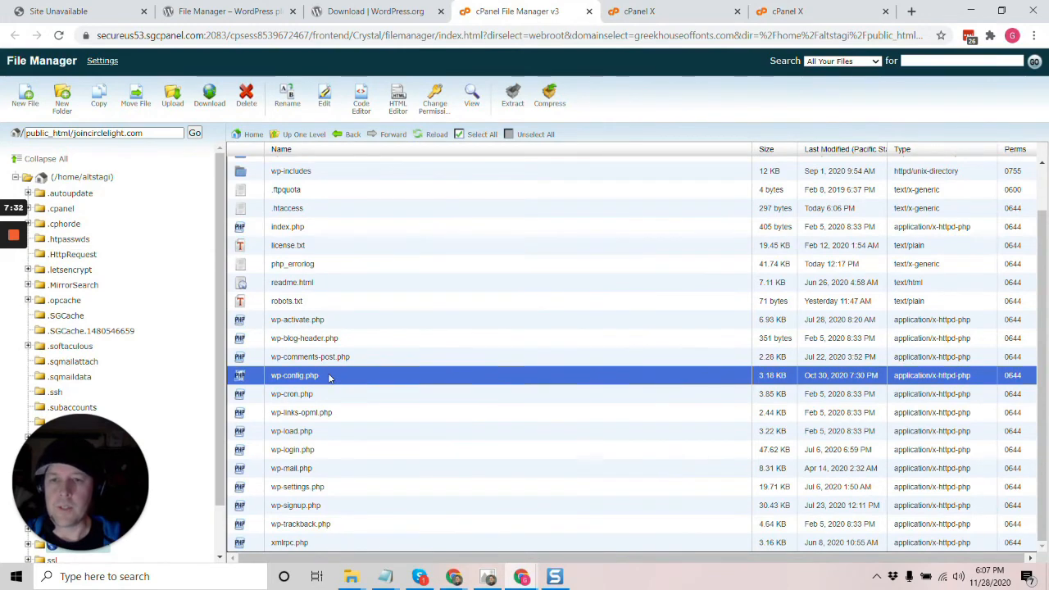
pyautogui.scroll(1, 328, 373)
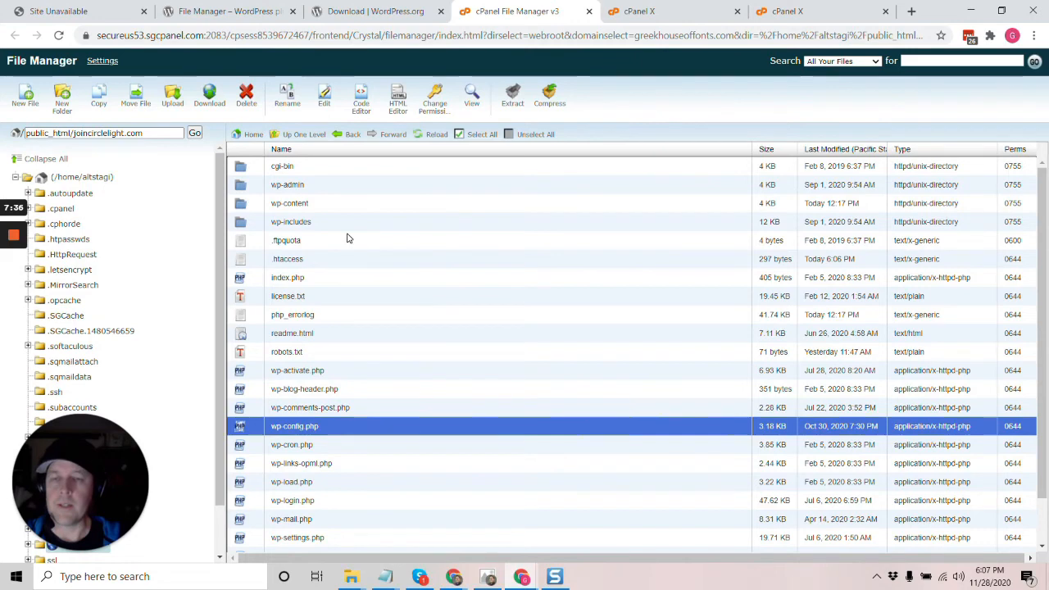
pyautogui.click(217, 12)
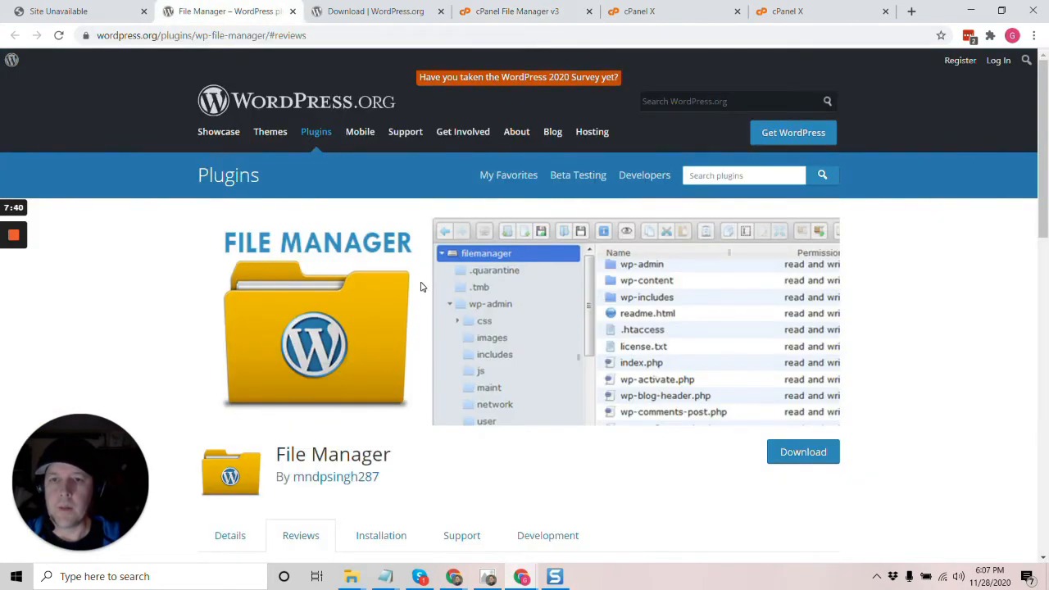
pyautogui.scroll(-3, 420, 287)
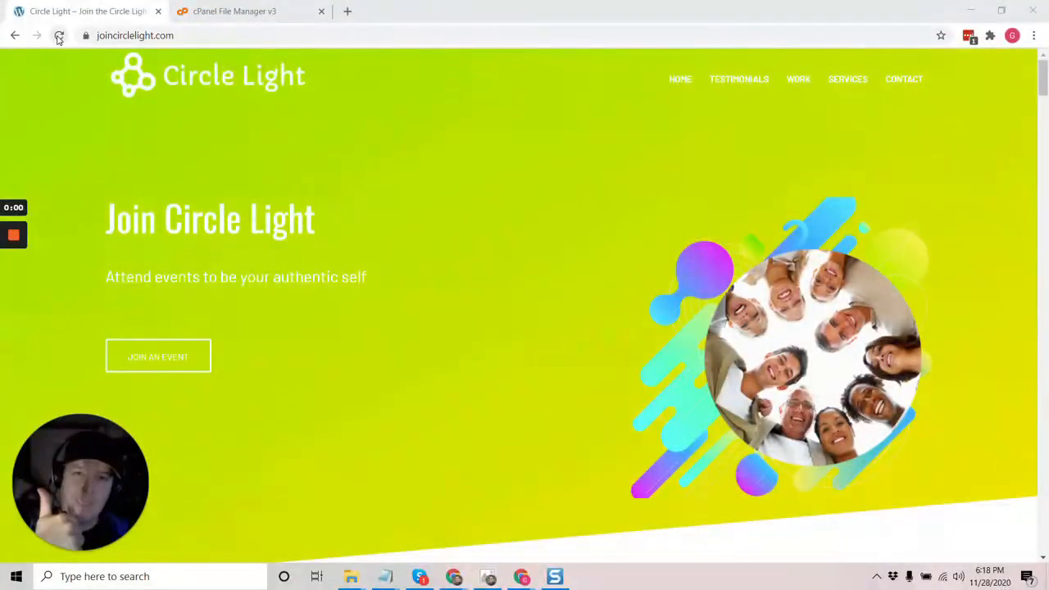
# Reload the joincirclelight.com home page to check that the site loads.
pyautogui.click(59, 36)
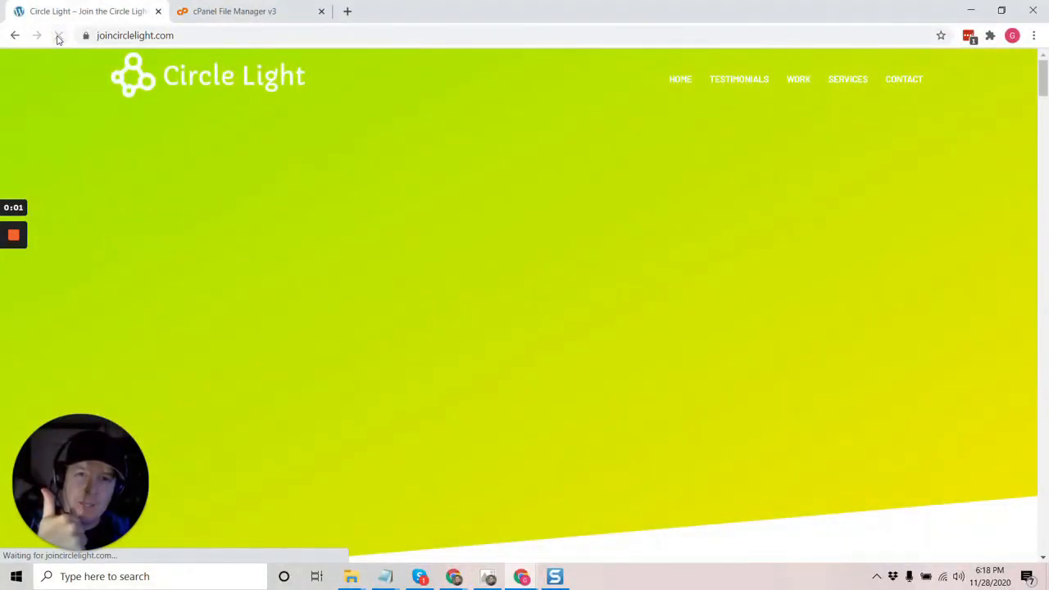